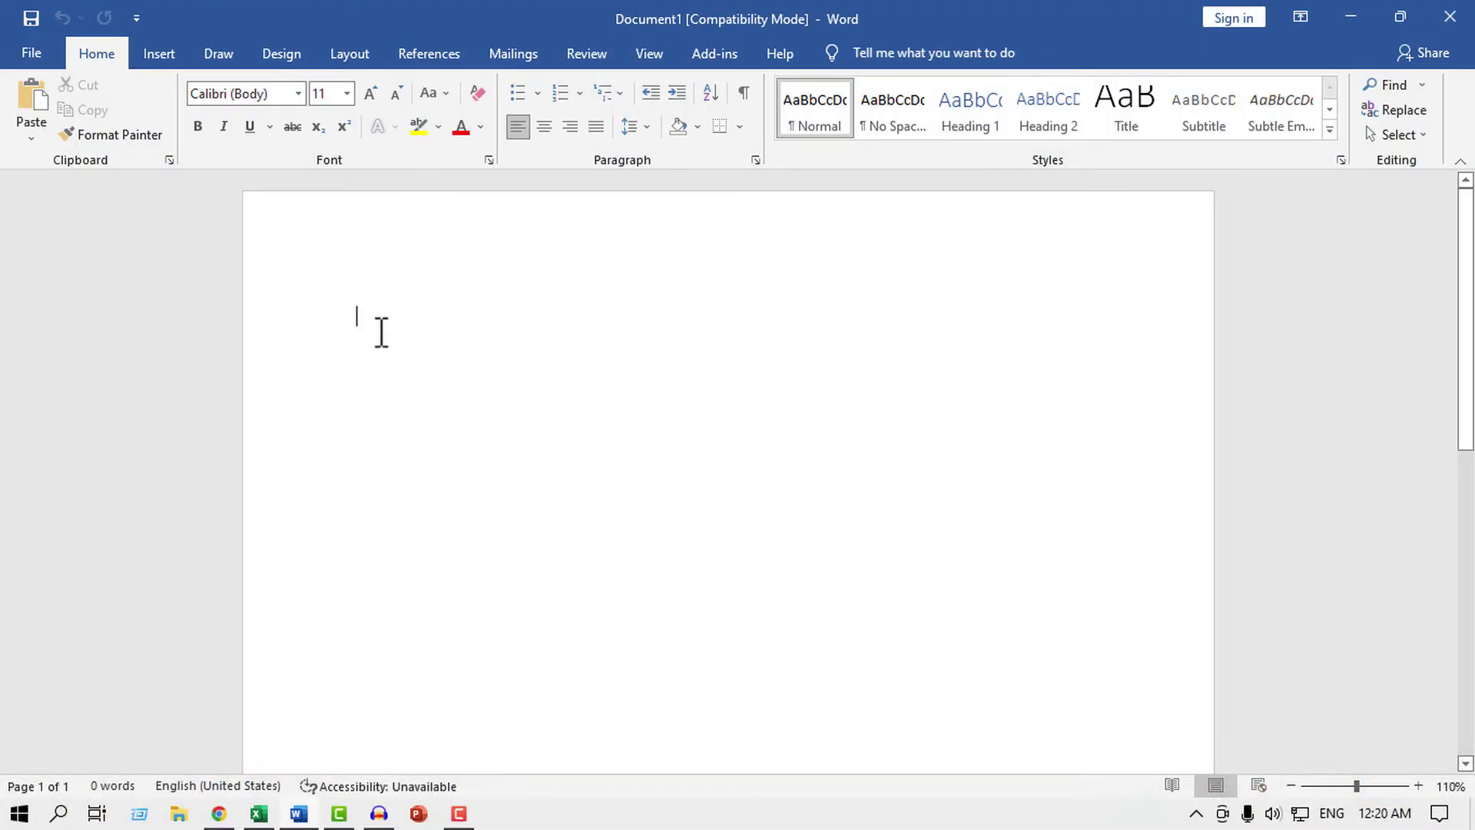
- Copy "Bangladesh, to the east of India on the Bay of Be" from Chrome's search page and paste it into the blank Word document, keeping source formatting
click(219, 813)
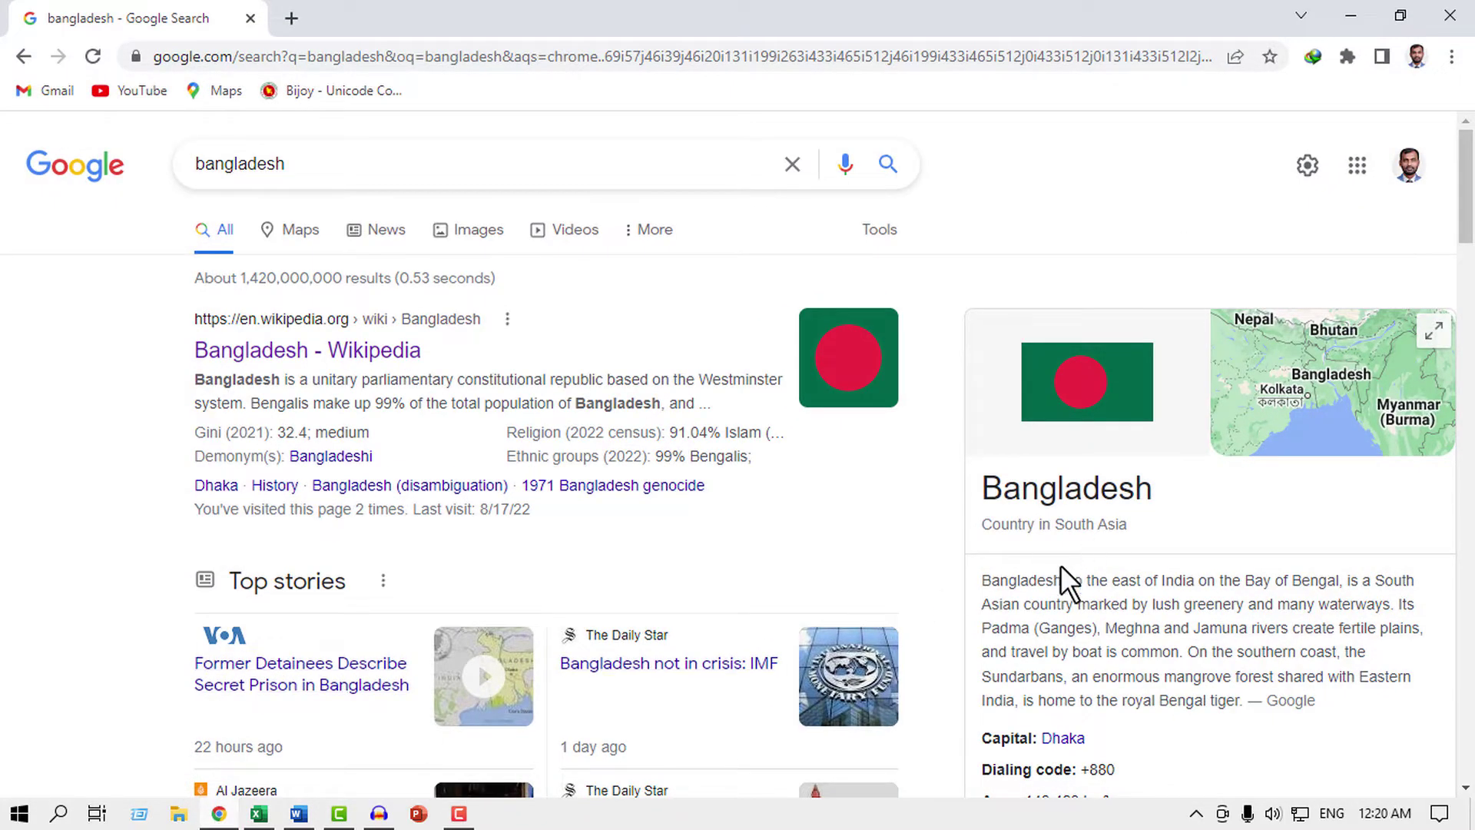
drag(985, 581, 1314, 581)
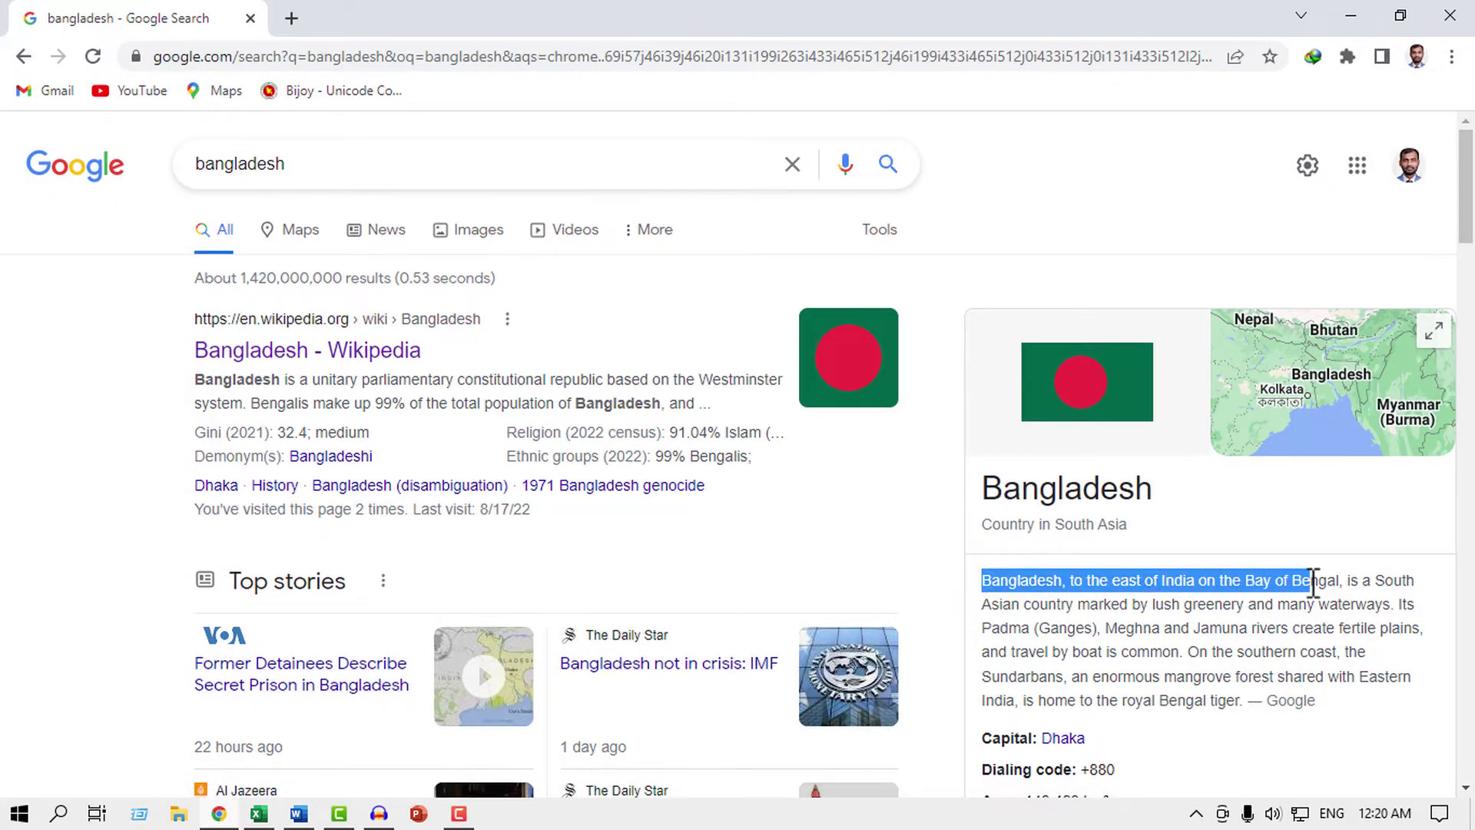
right_click(1219, 581)
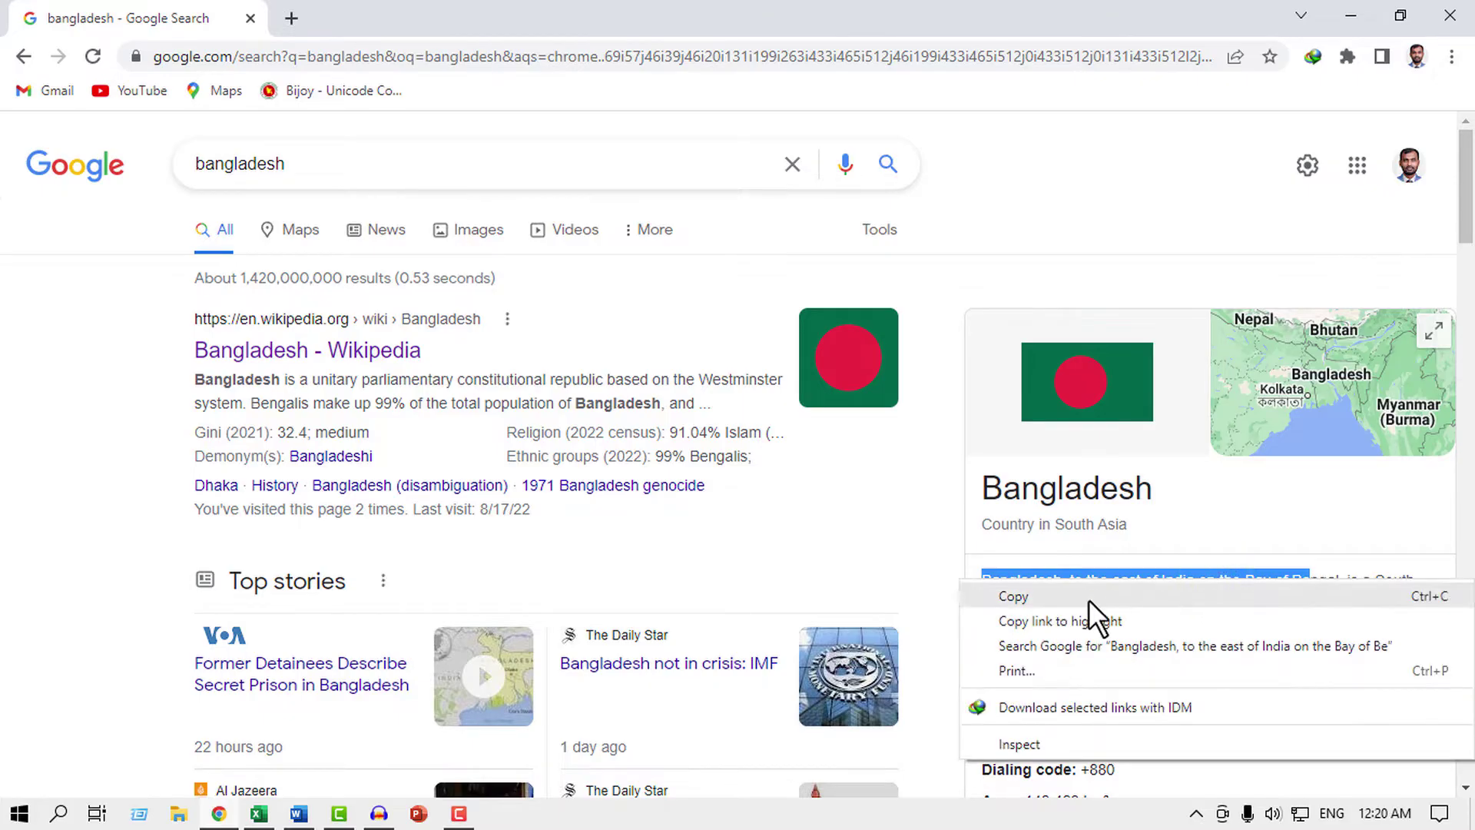
click(1087, 598)
click(1346, 15)
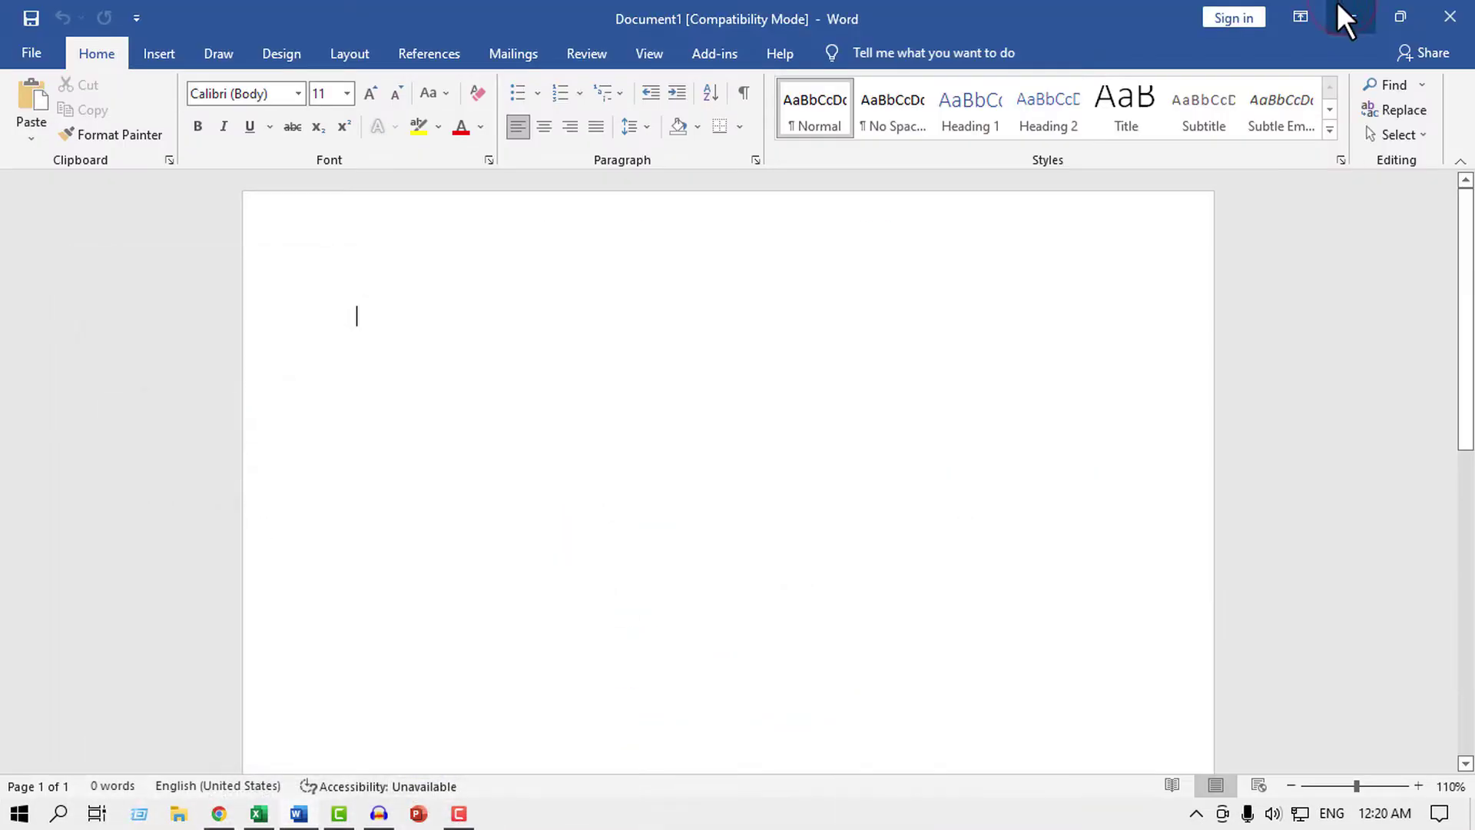
right_click(366, 321)
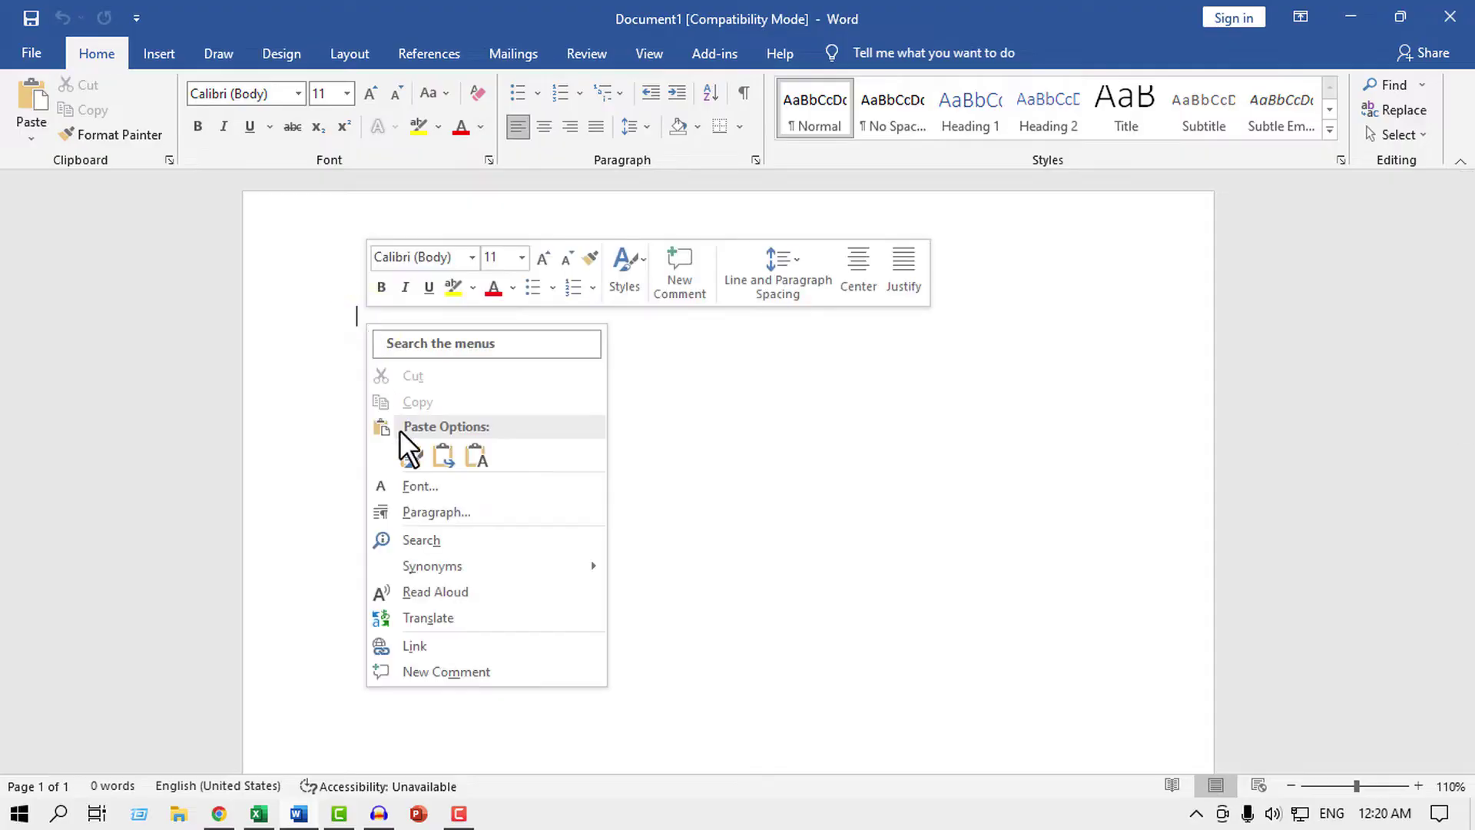
click(405, 459)
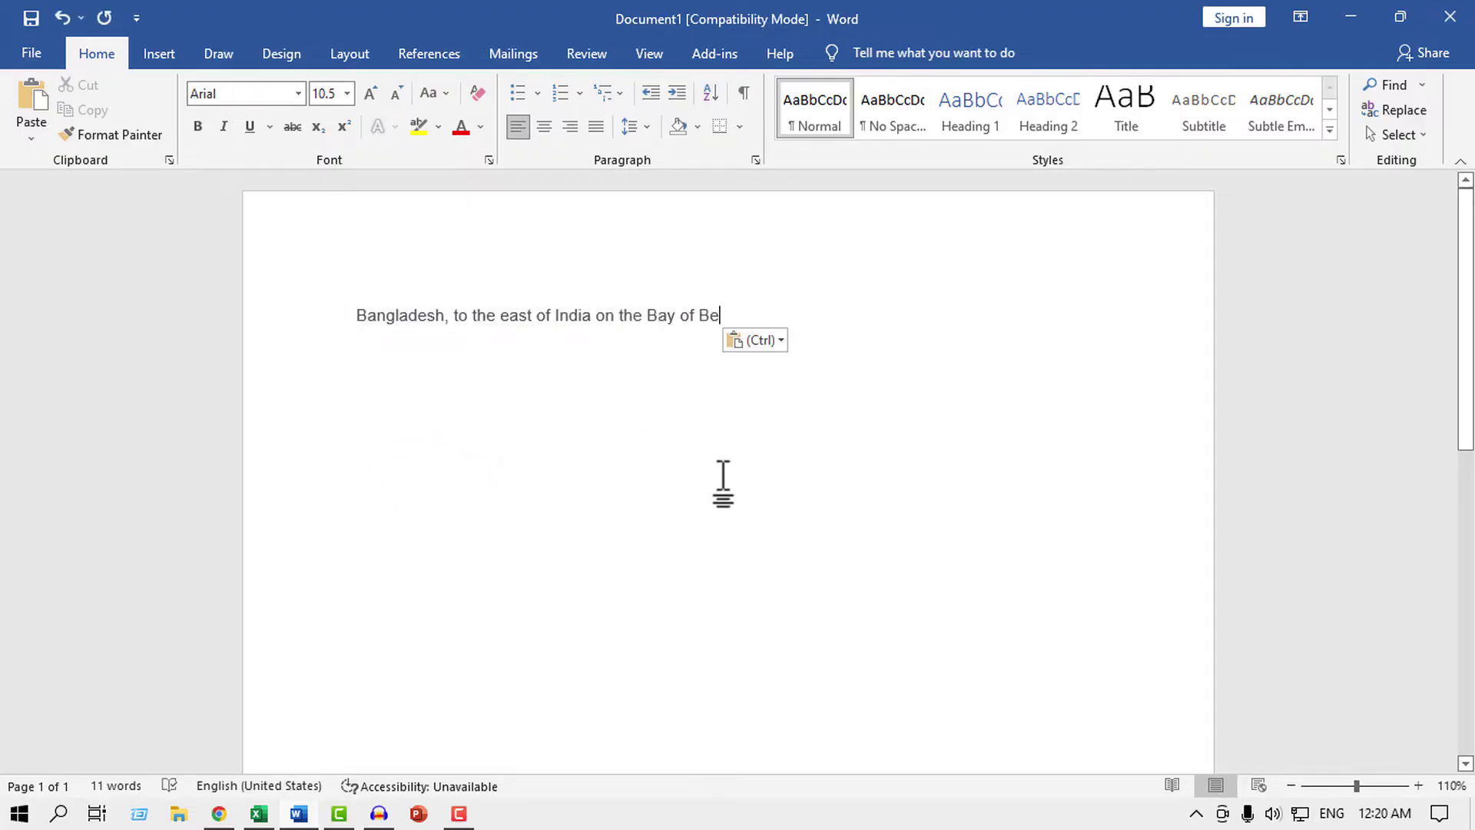
- Switch to Chrome and copy "unitary parliamentary constitutional republic" from the Wikipedia result's description
click(1351, 15)
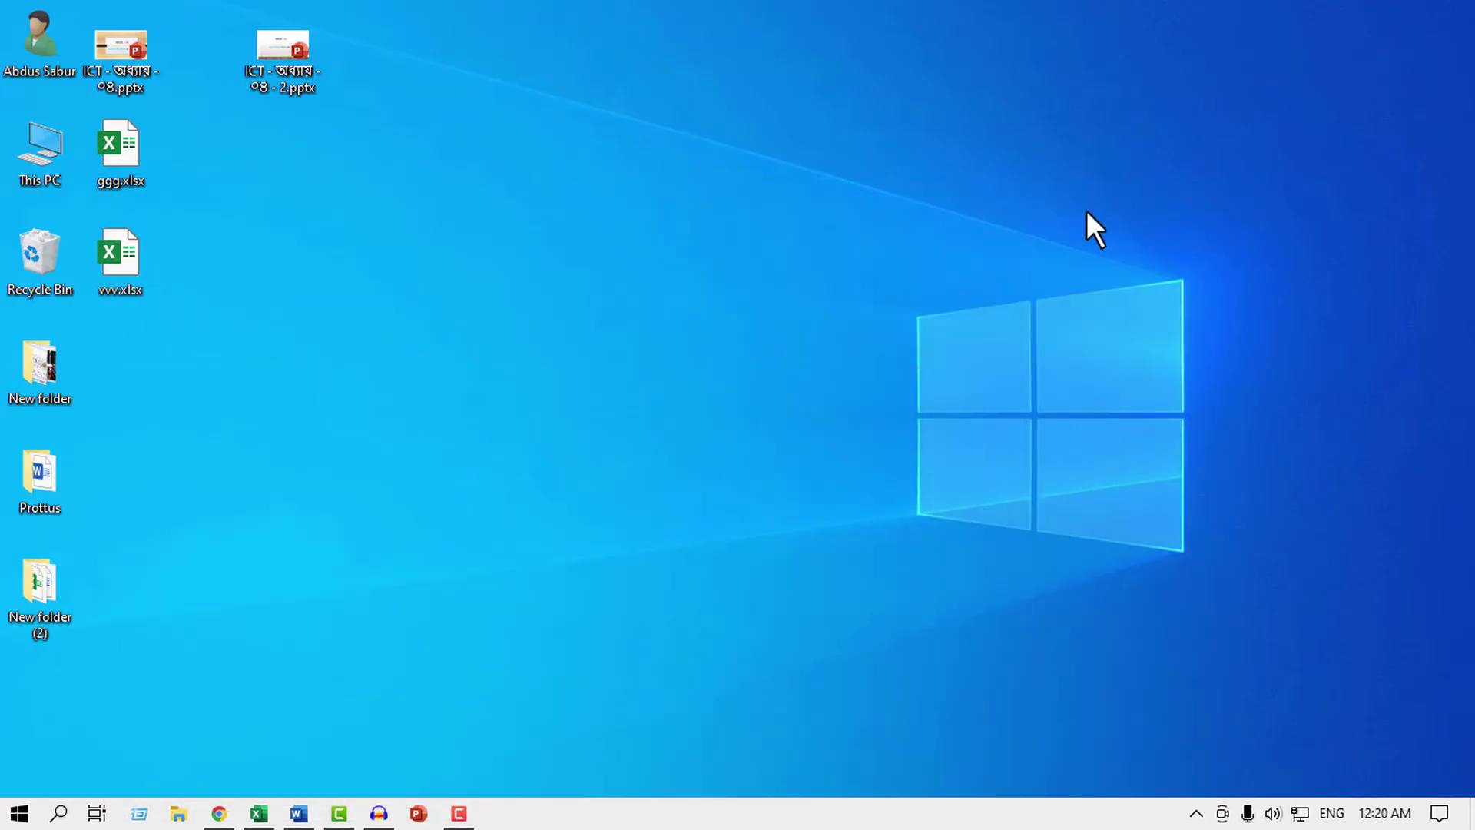
click(219, 816)
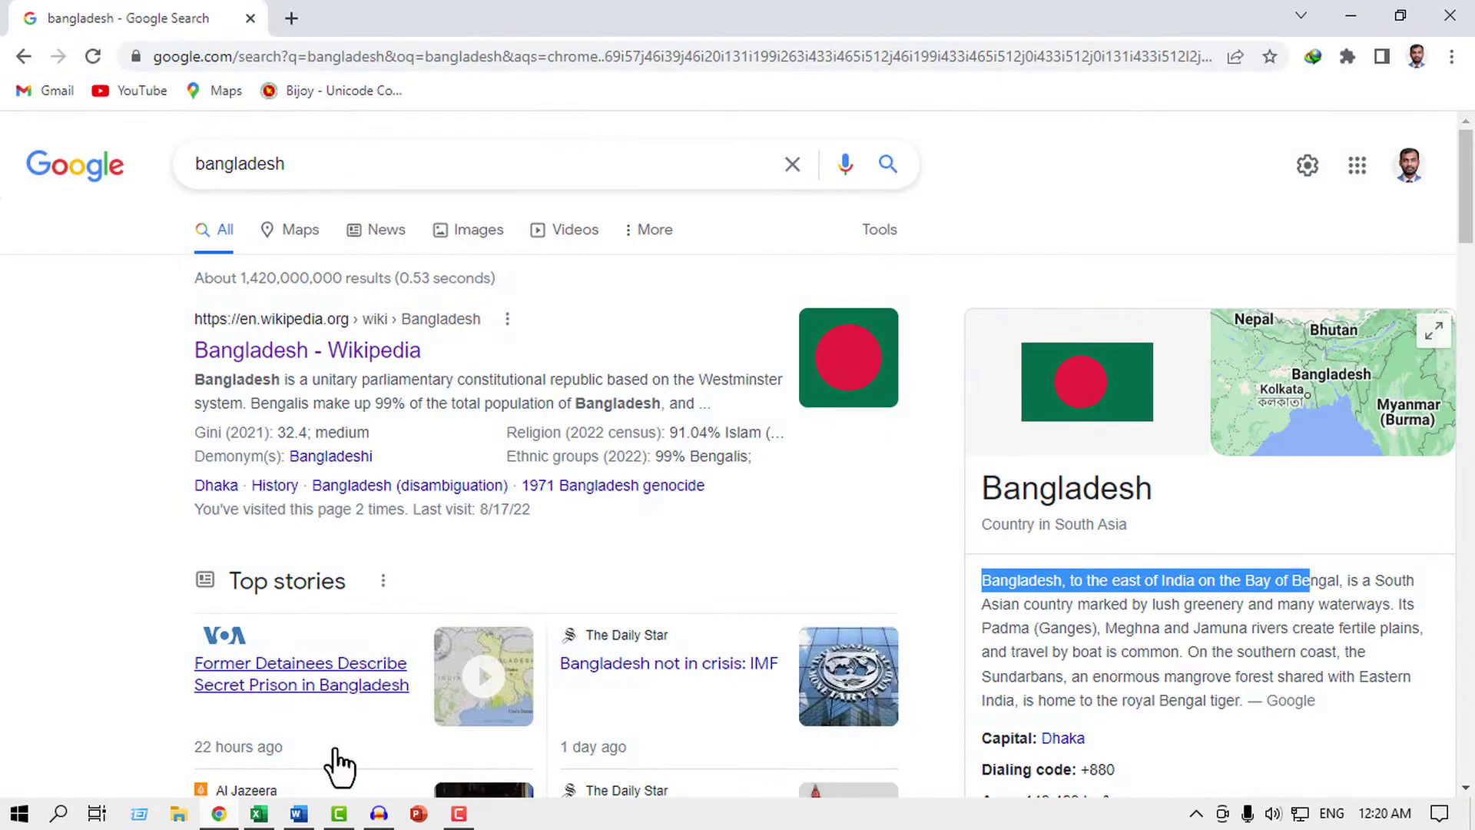
click(360, 406)
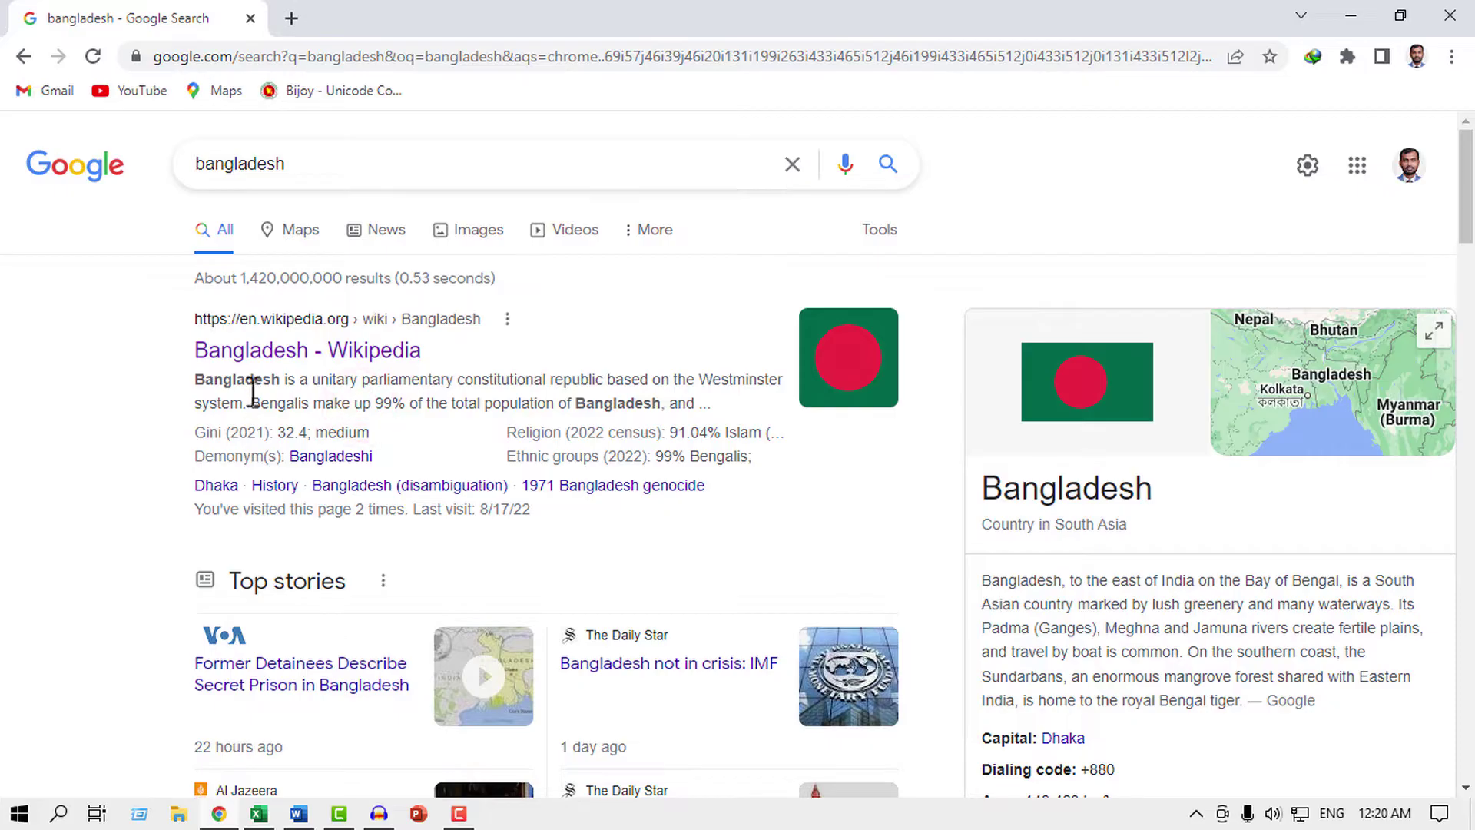
drag(312, 380, 611, 376)
key(ctrl+c)
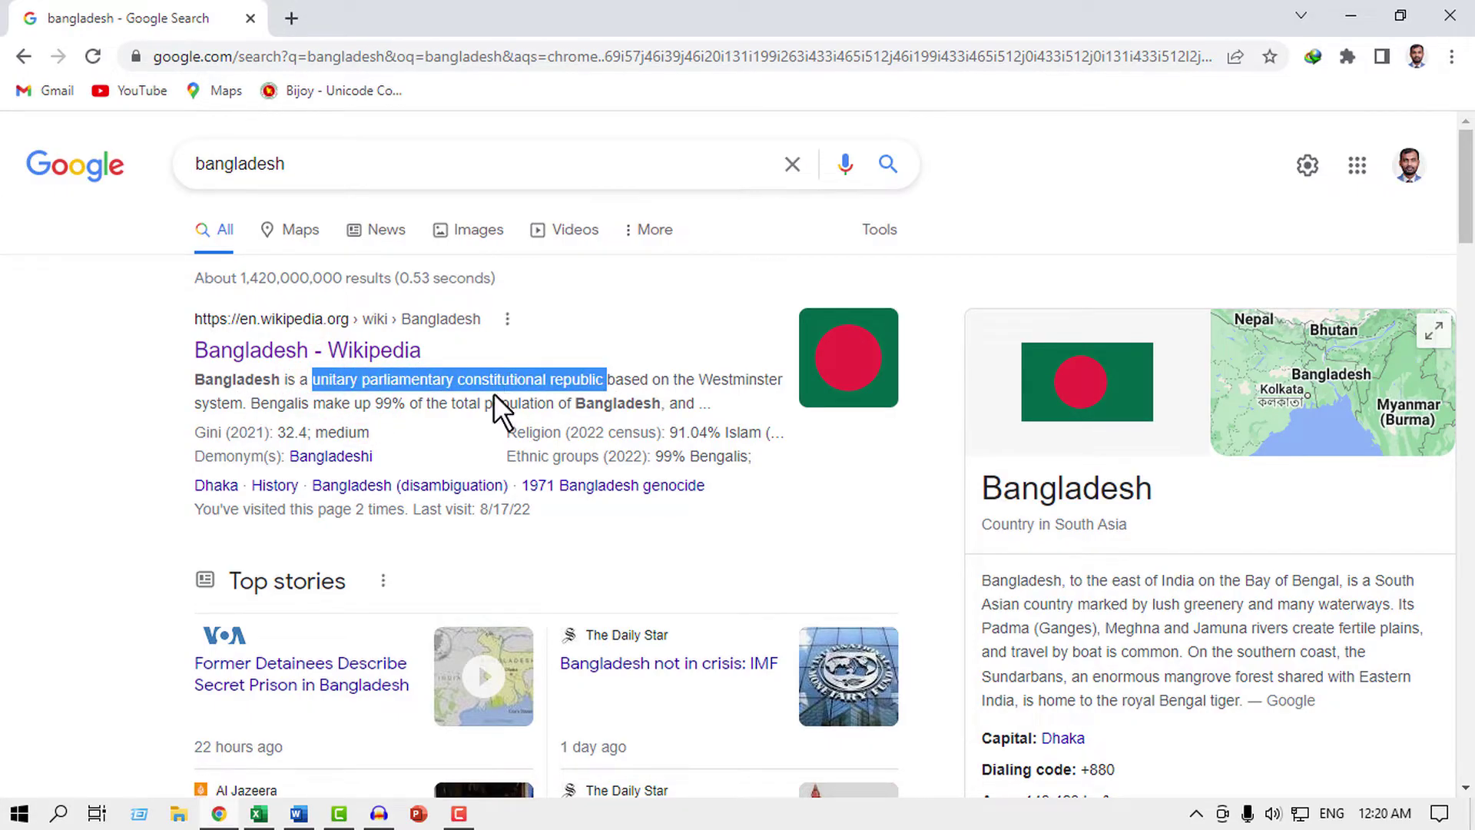
- Return to Word and paste the copied phrase on a new line below the first sentence
click(1351, 15)
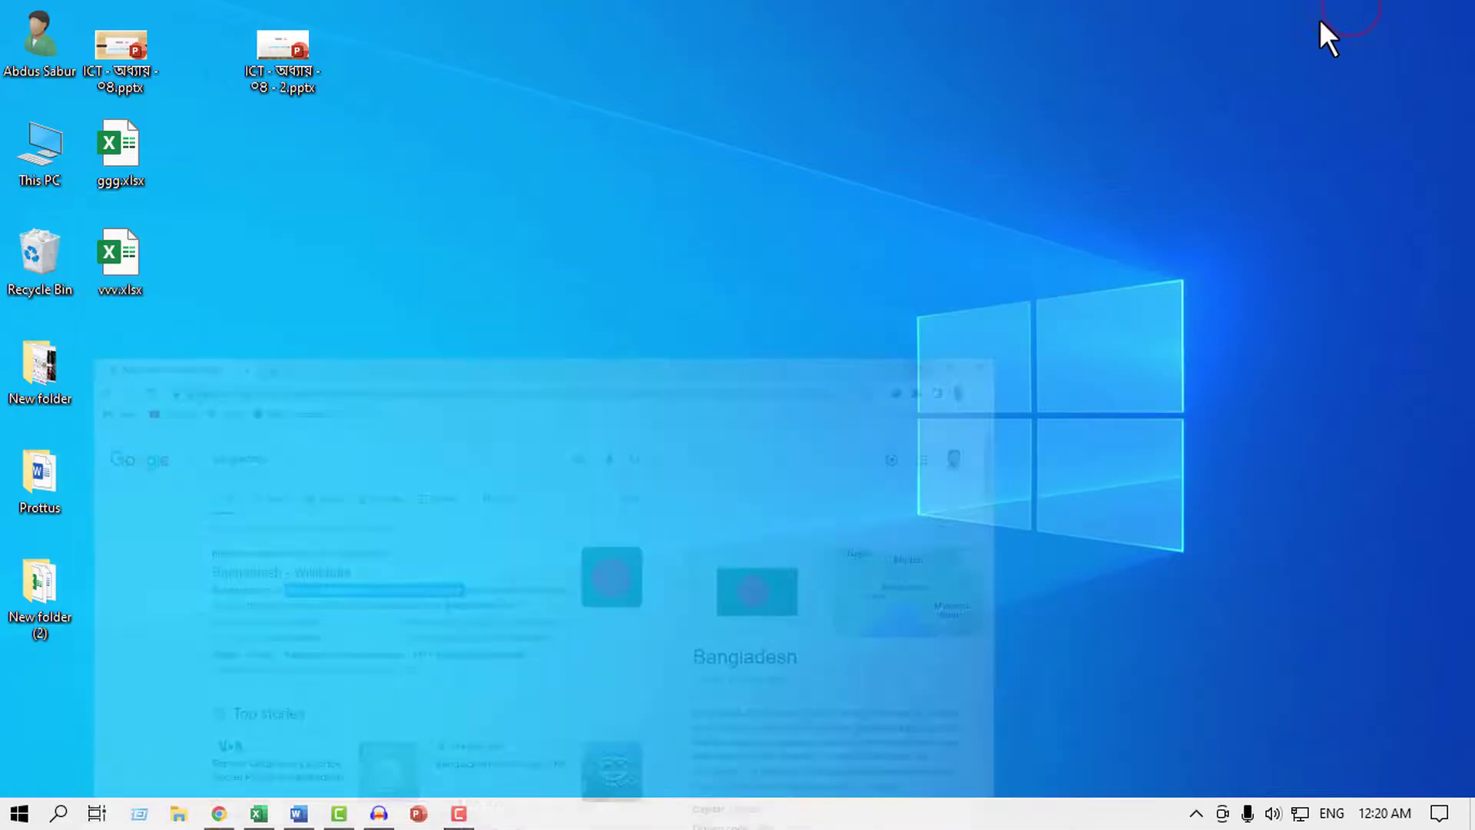
click(297, 811)
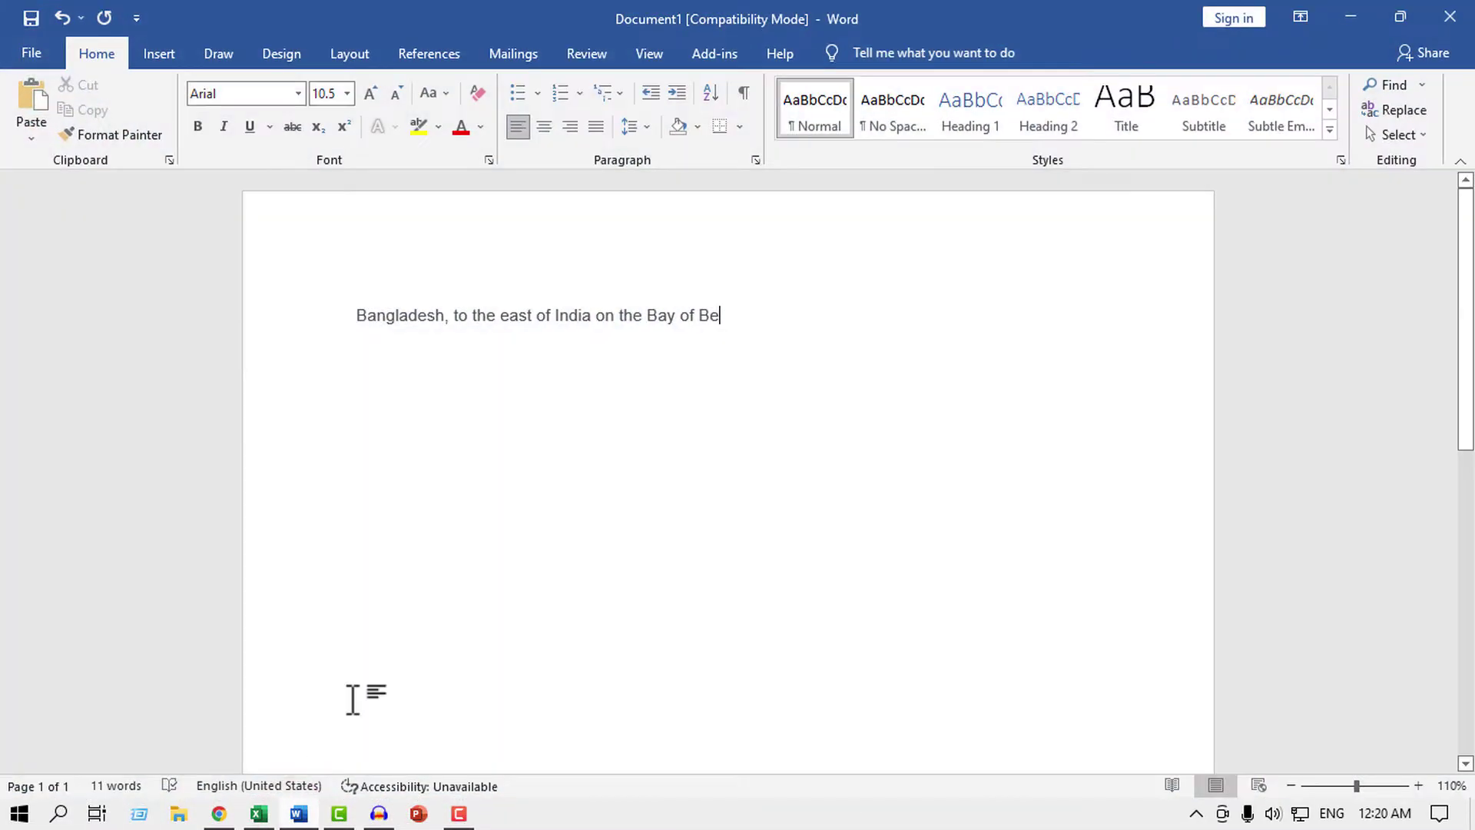
click(423, 405)
click(379, 382)
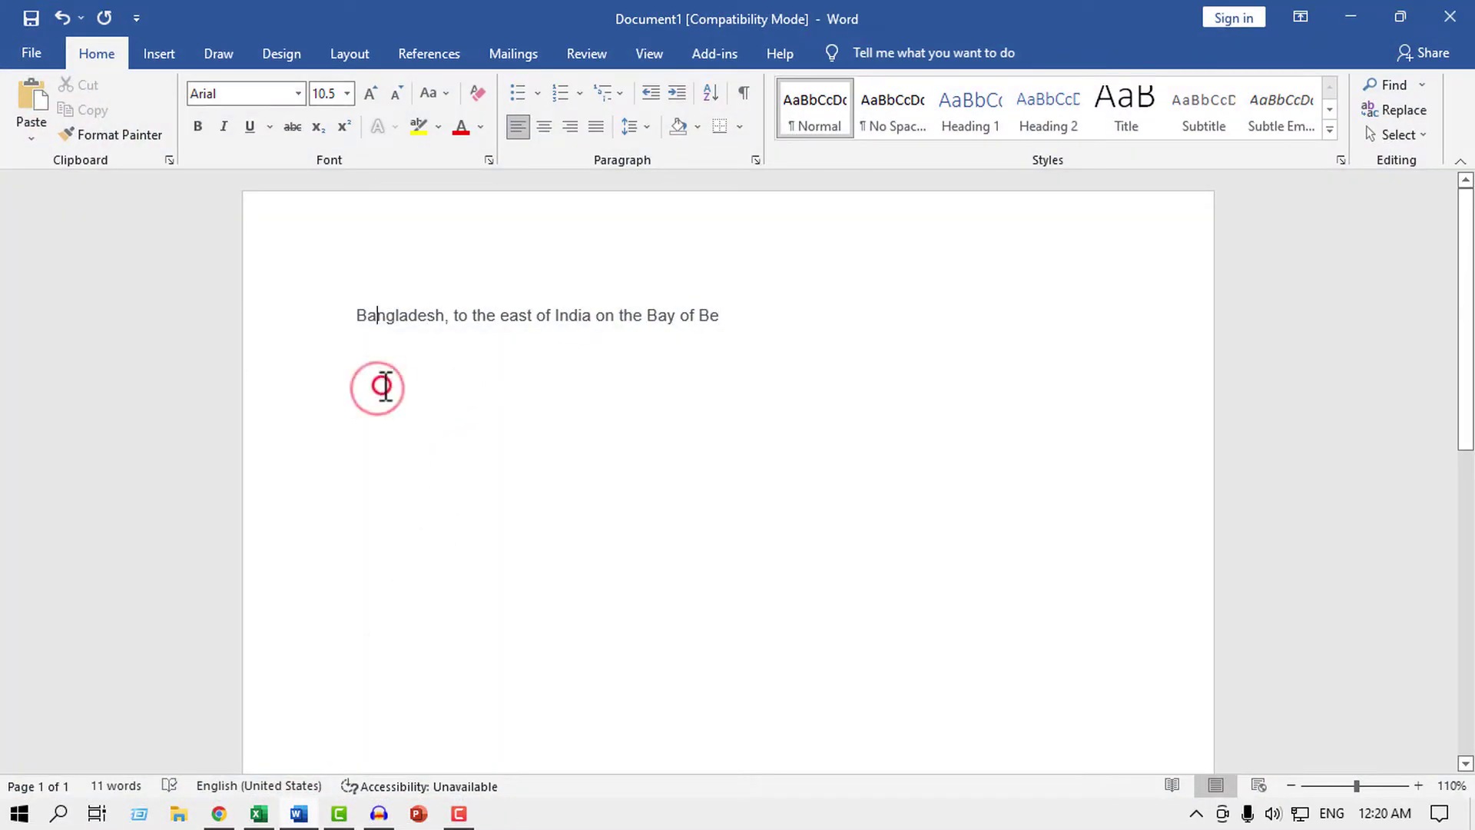
double_click(372, 354)
key(ctrl+v)
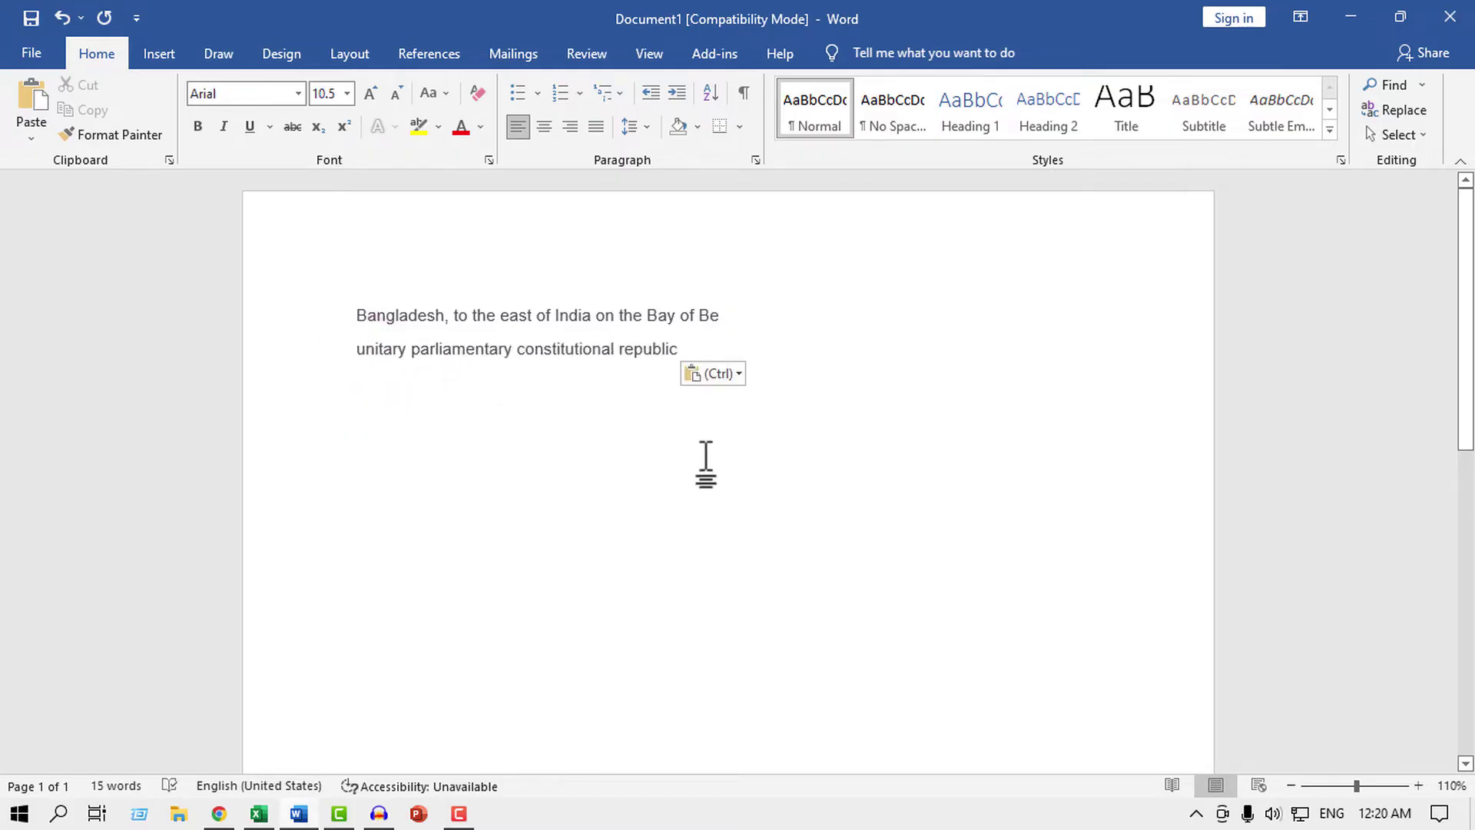
click(1349, 17)
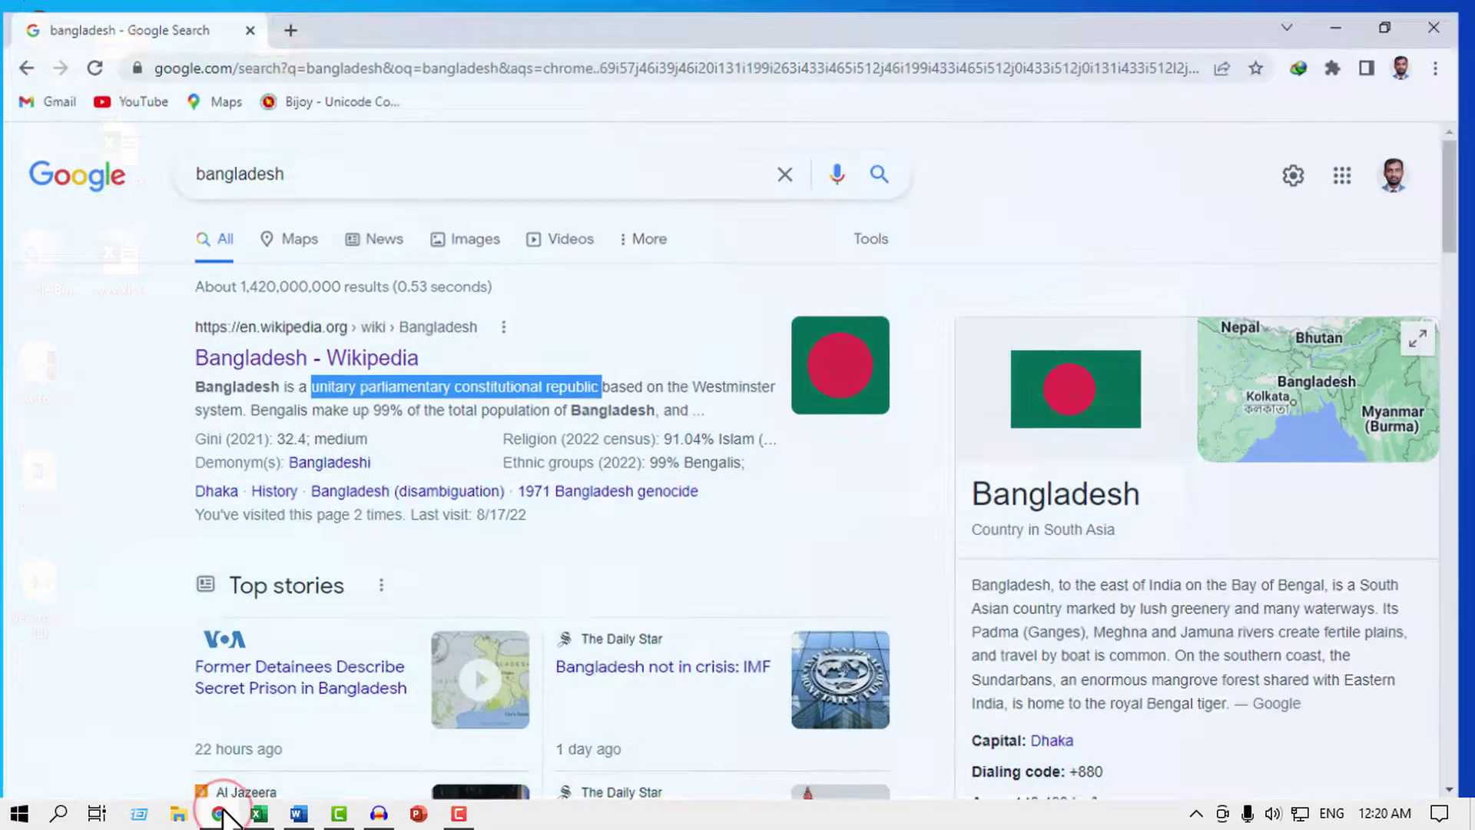
click(219, 813)
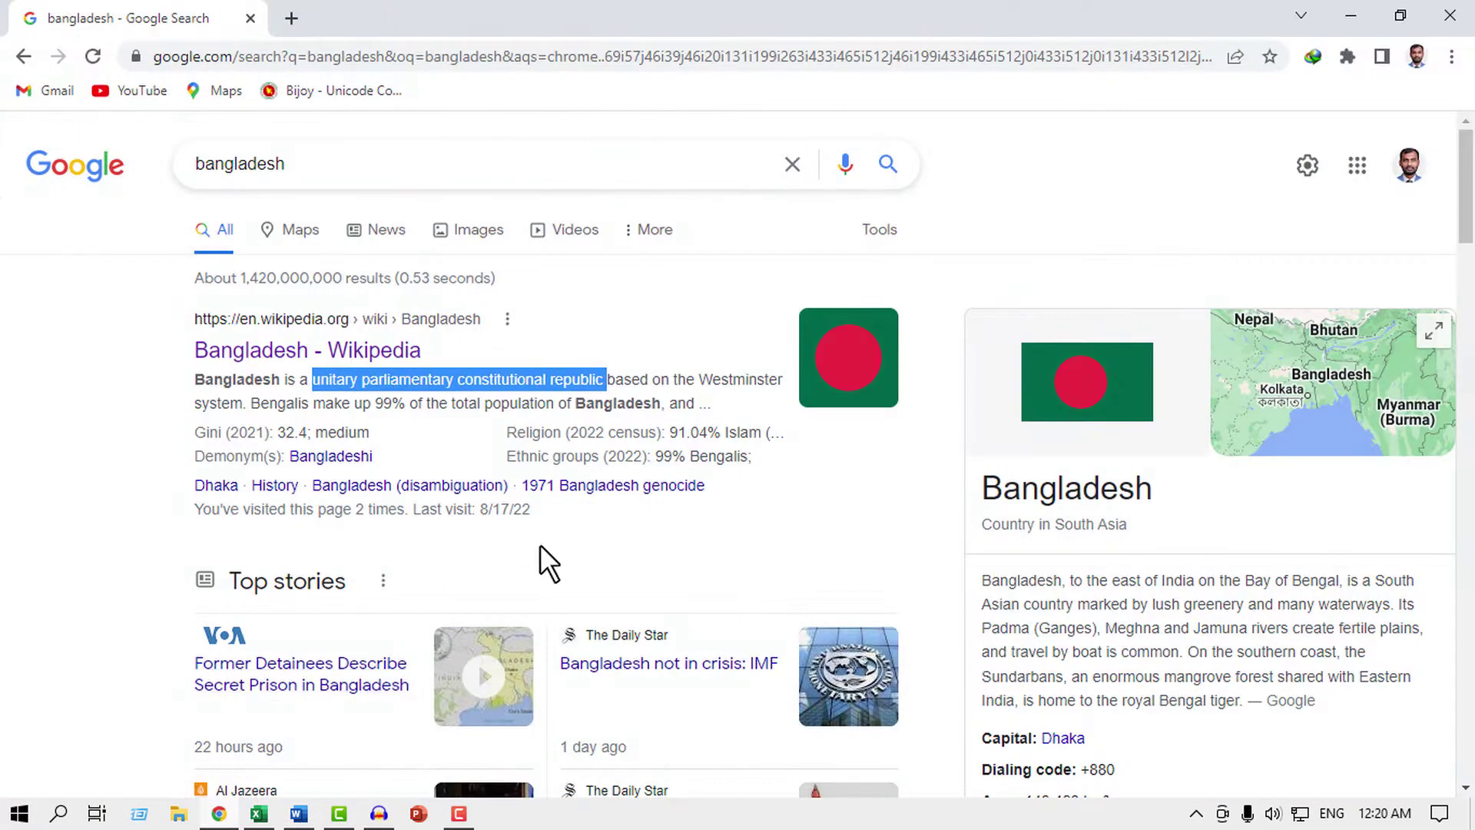
click(660, 379)
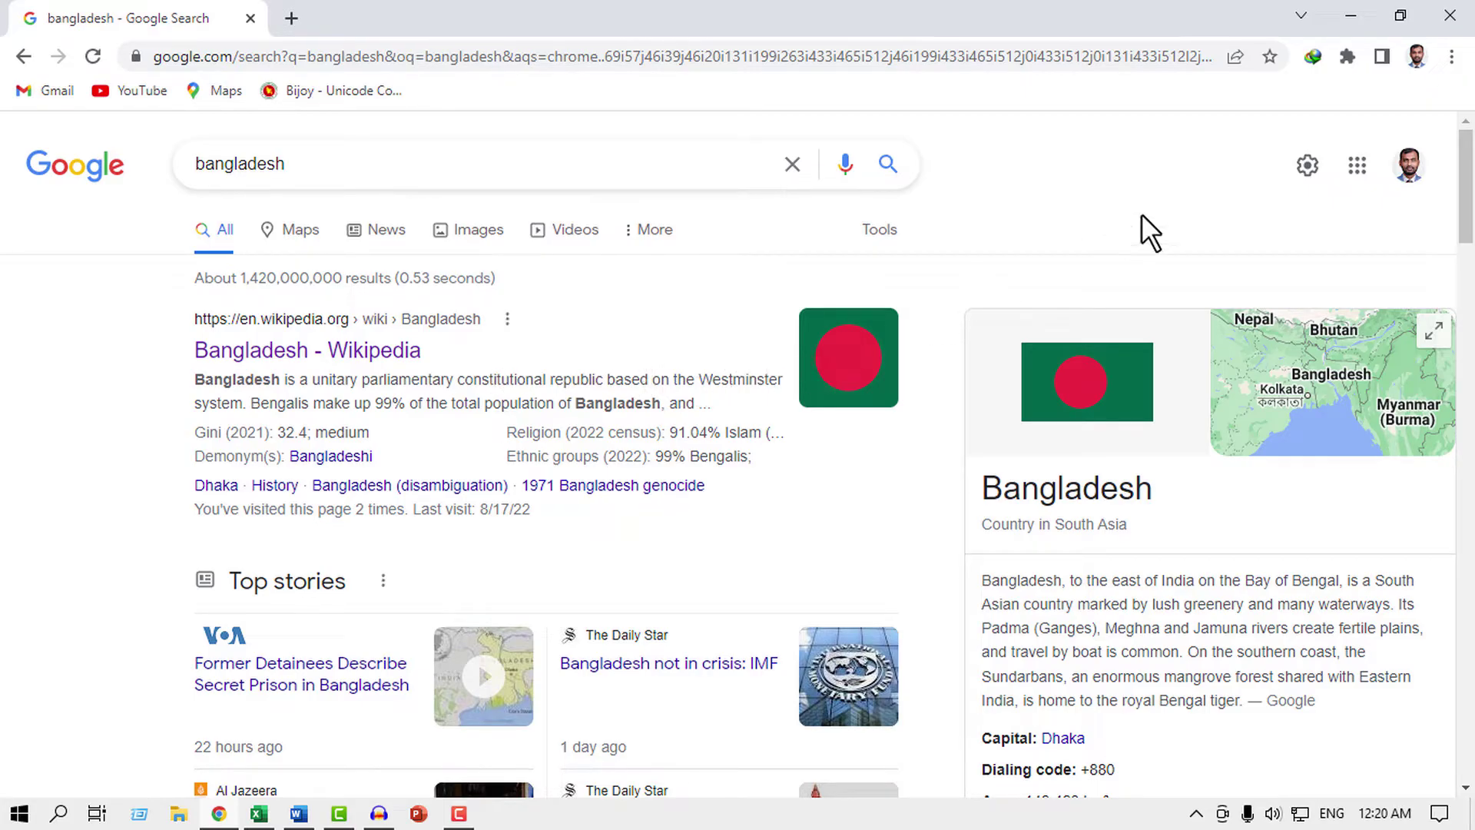
click(1351, 16)
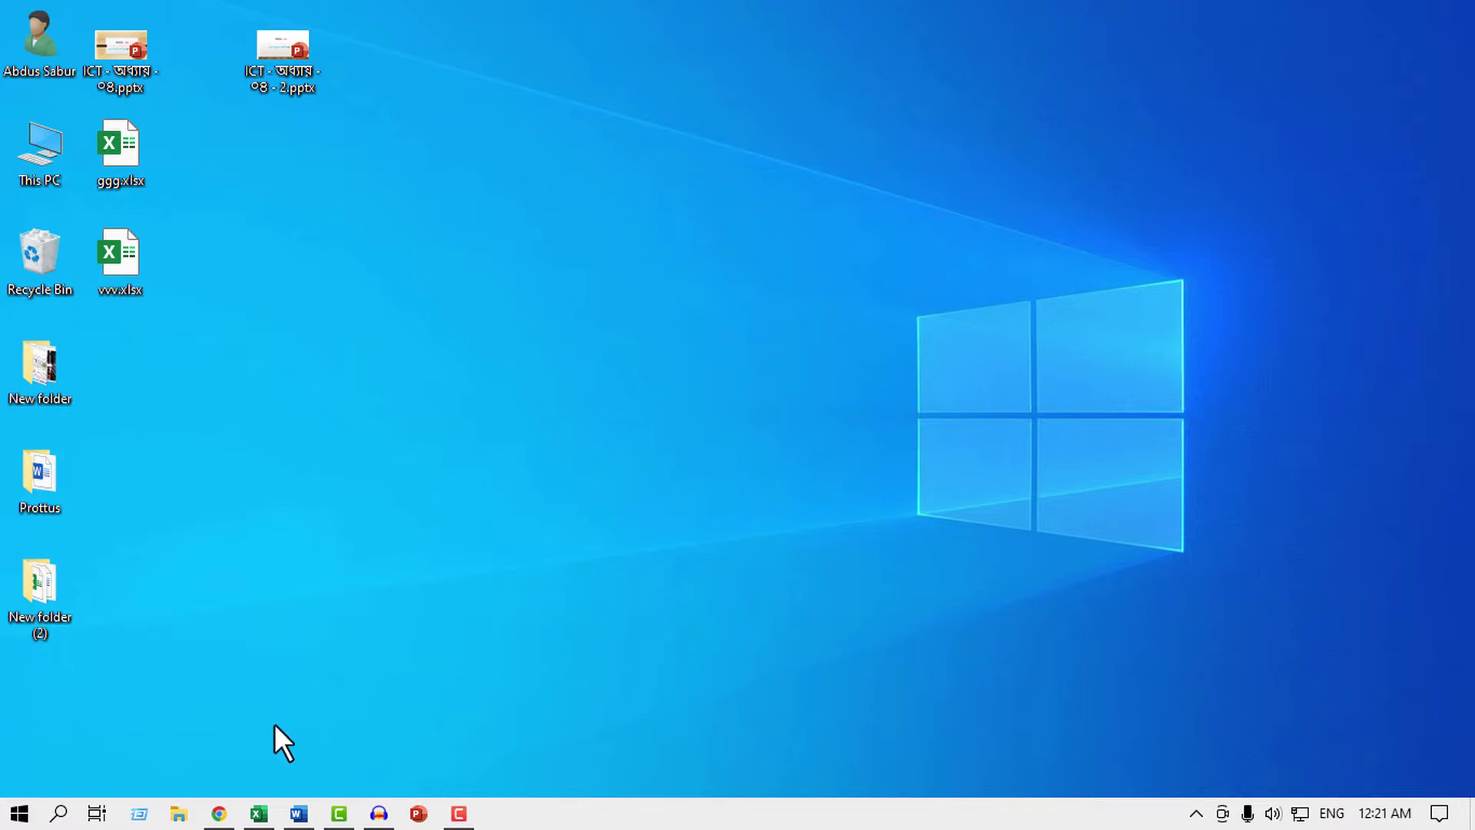
- Snap the Word document to the left half of the screen and the Chrome window to the right half
click(299, 816)
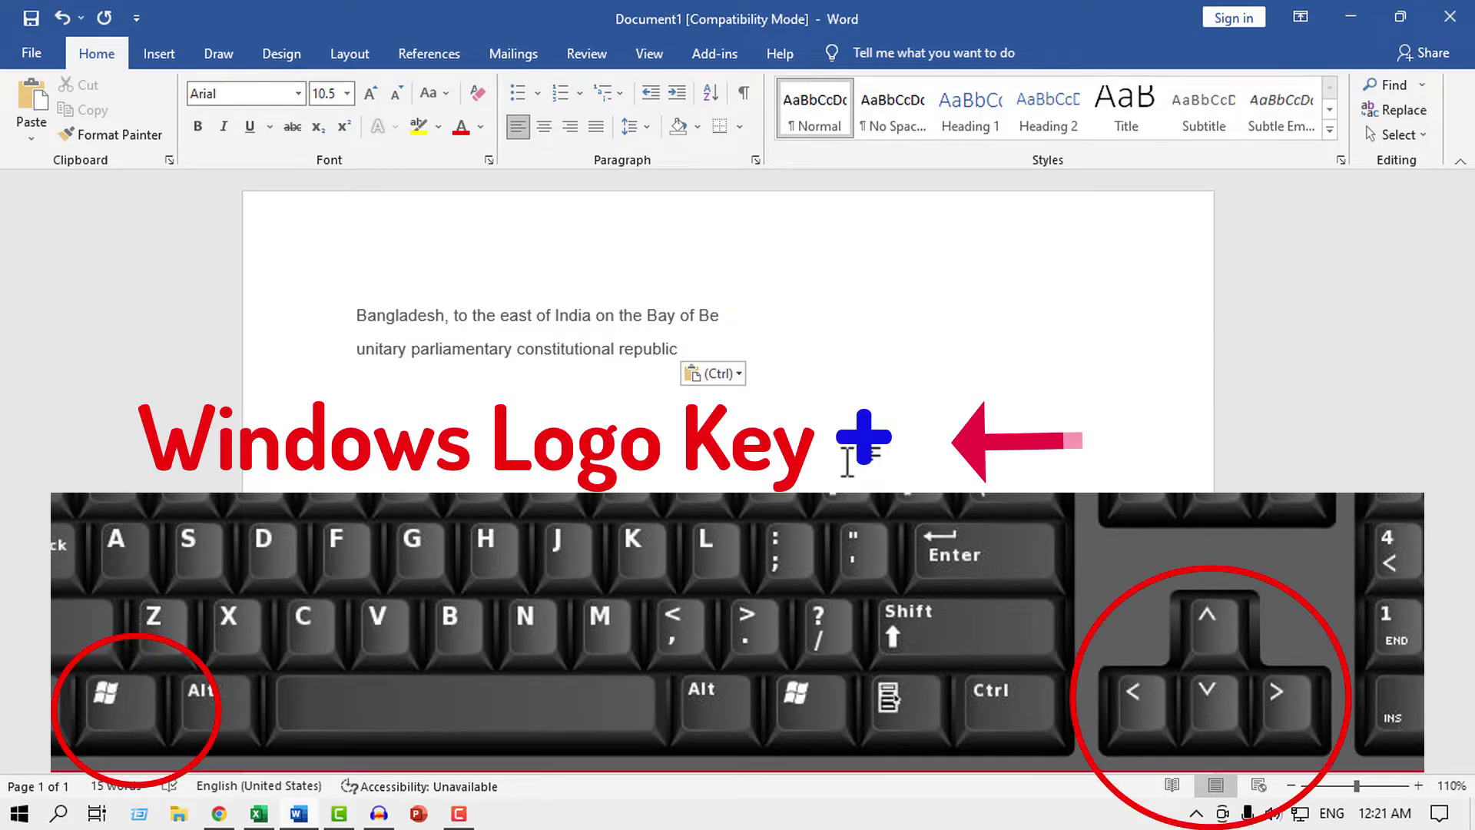
key(super+Left)
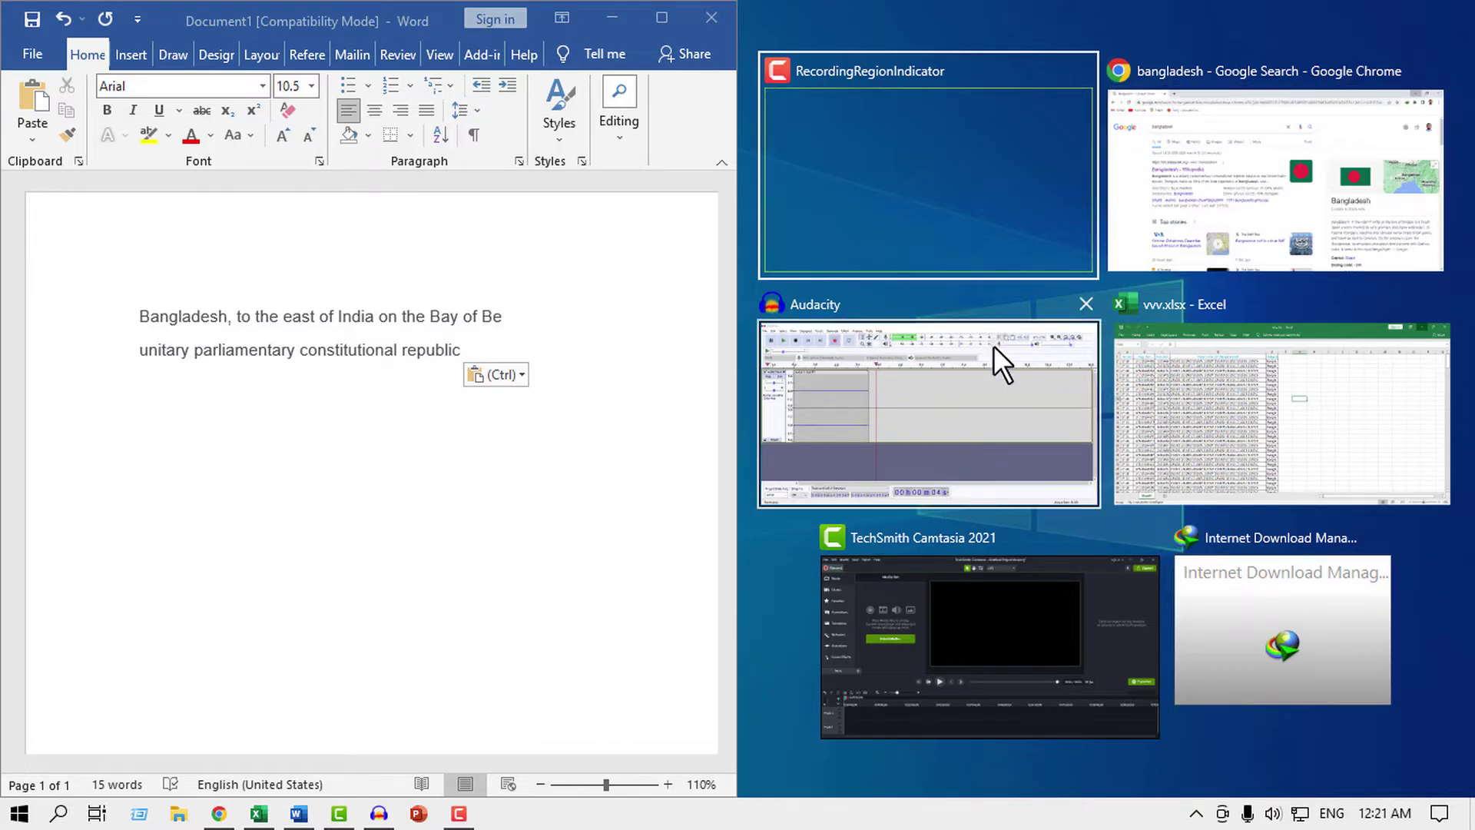
click(221, 816)
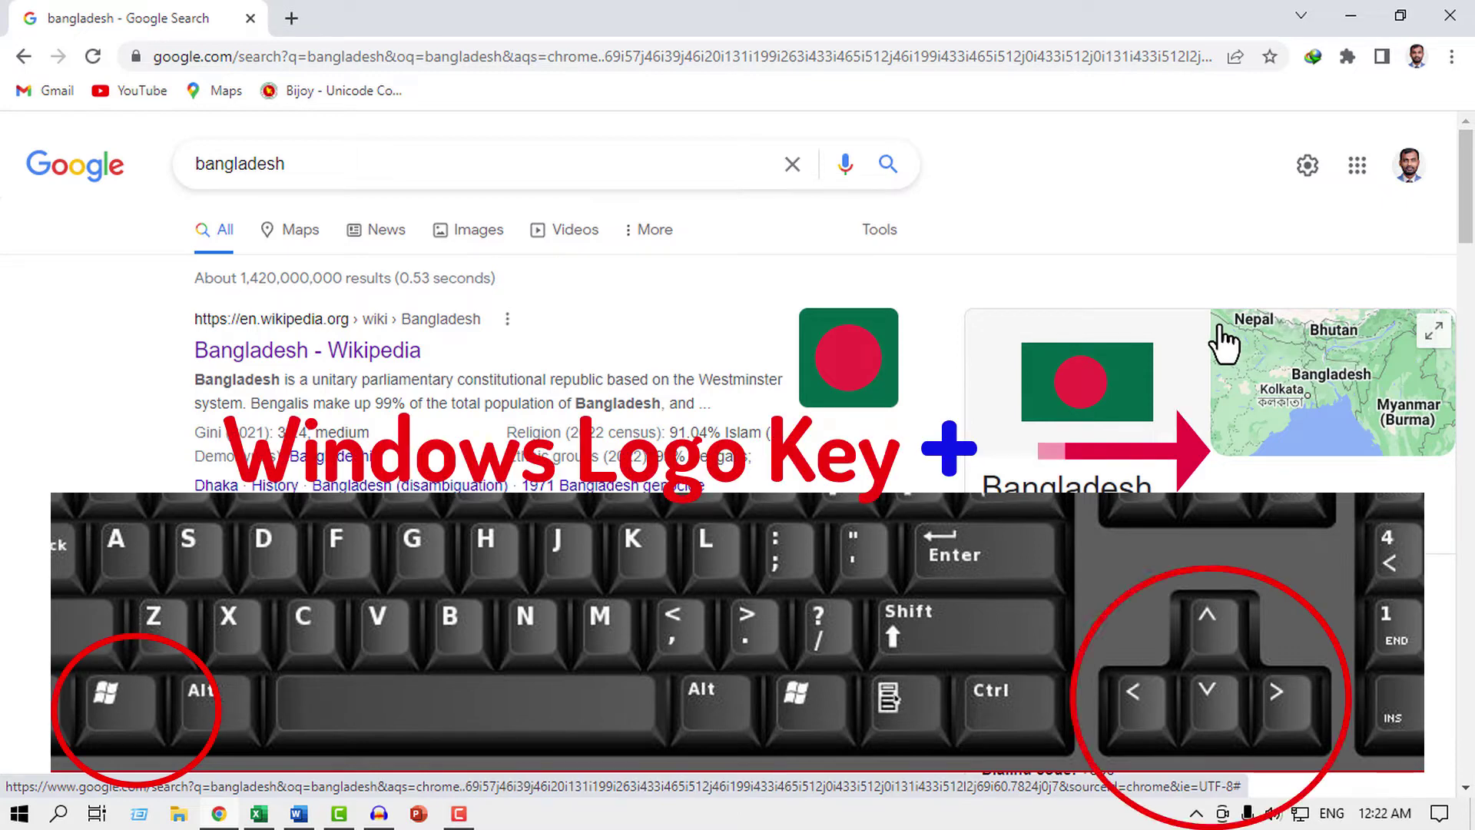
key(super+Right)
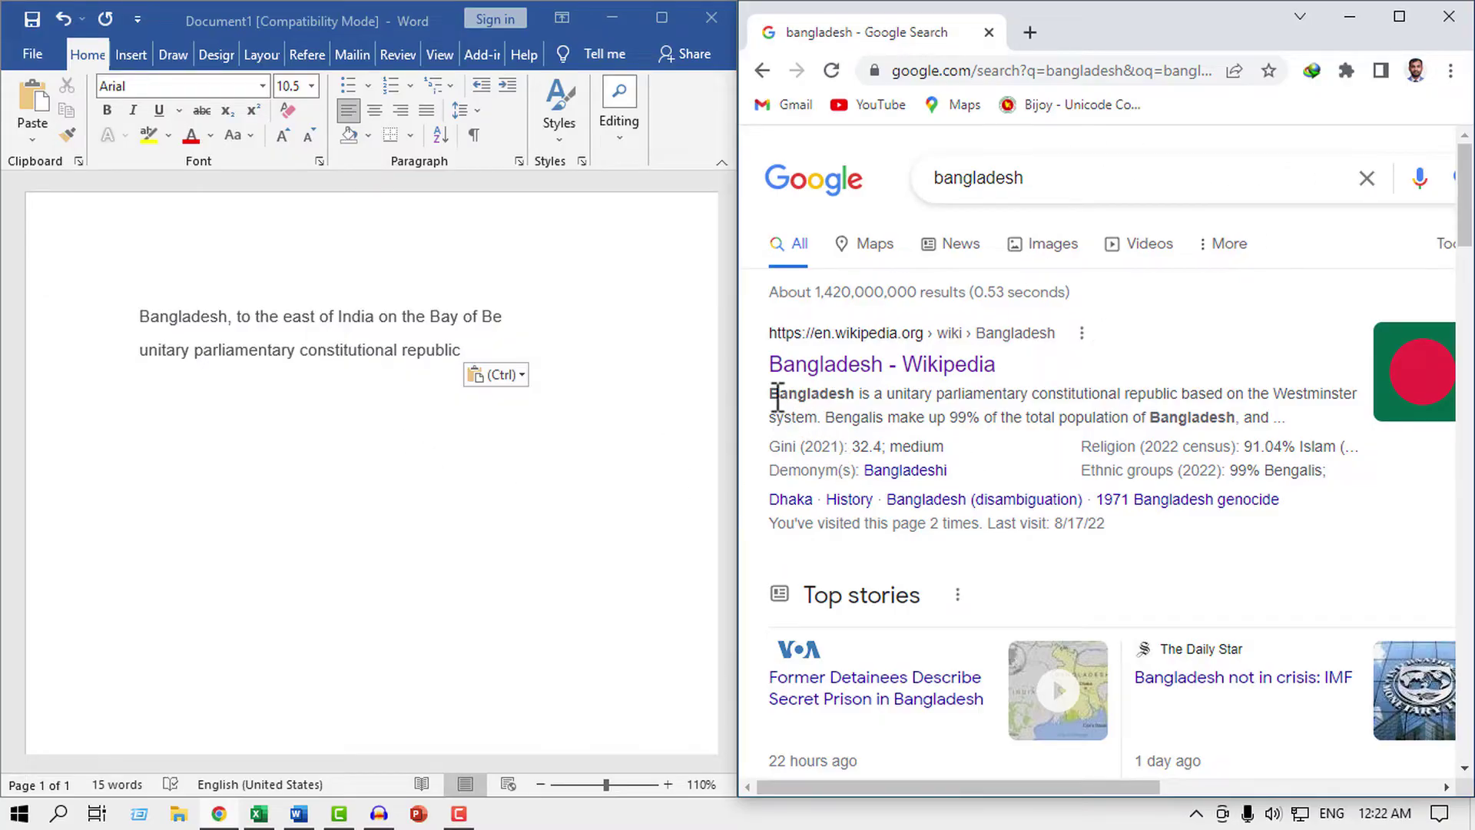
- Copy "Bangladesh is a unitary parliamentary constitutional republic based on the Westminster" from the Wikipedia result and paste it as the document's third line
drag(773, 397, 1357, 398)
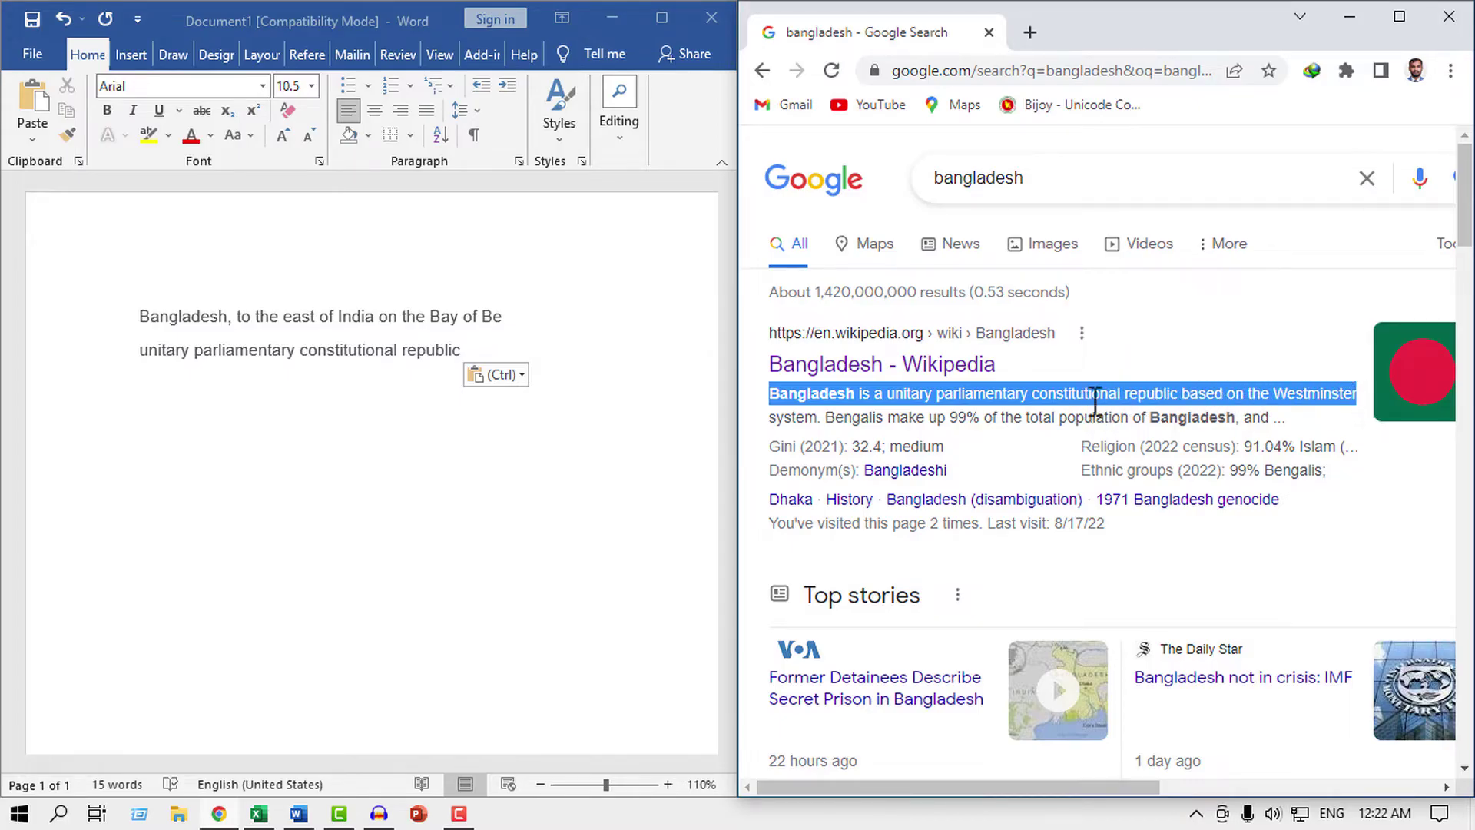
right_click(1045, 396)
click(1071, 414)
click(169, 393)
right_click(168, 390)
double_click(151, 395)
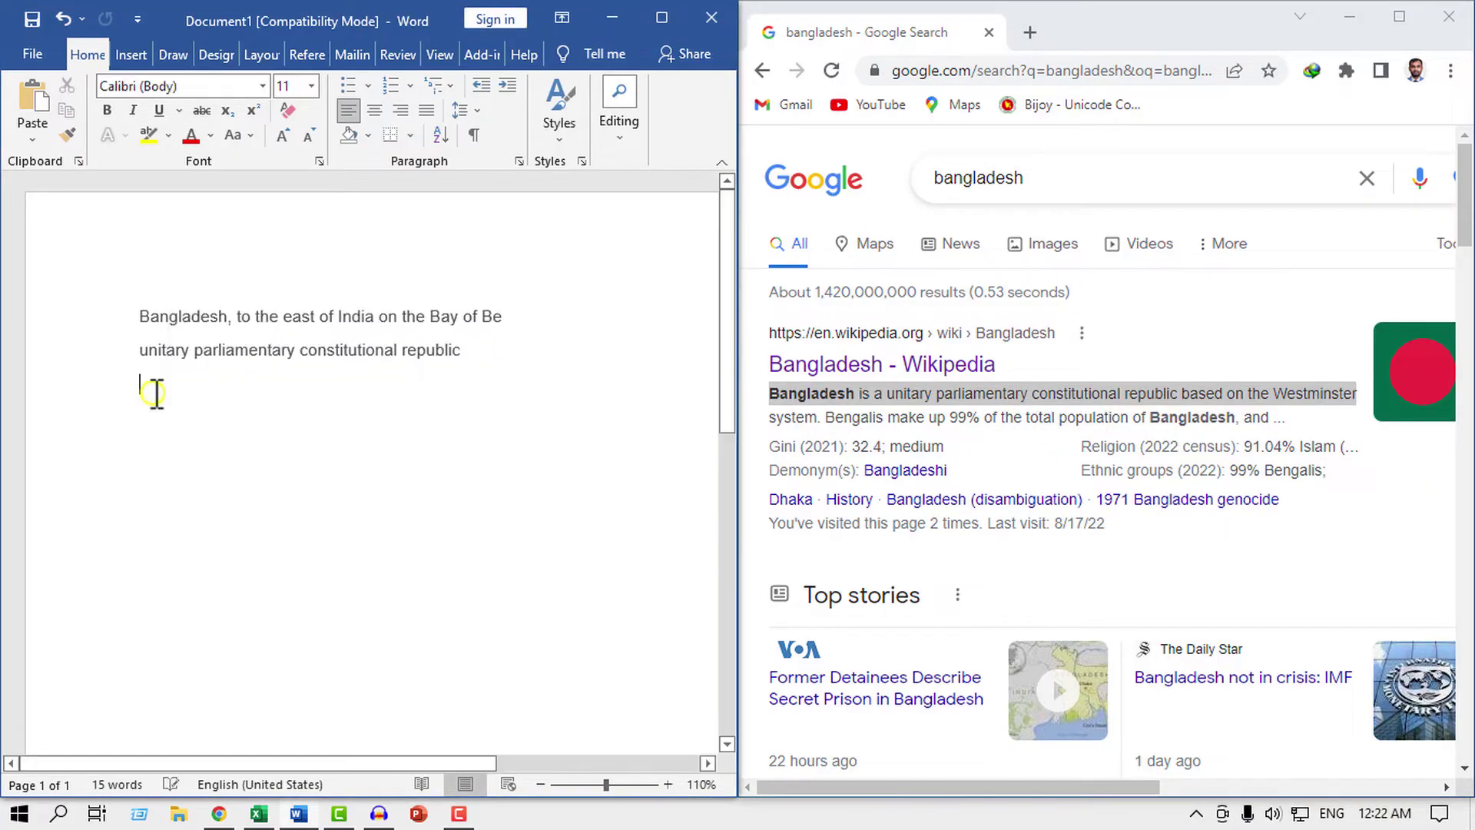
right_click(151, 395)
click(197, 526)
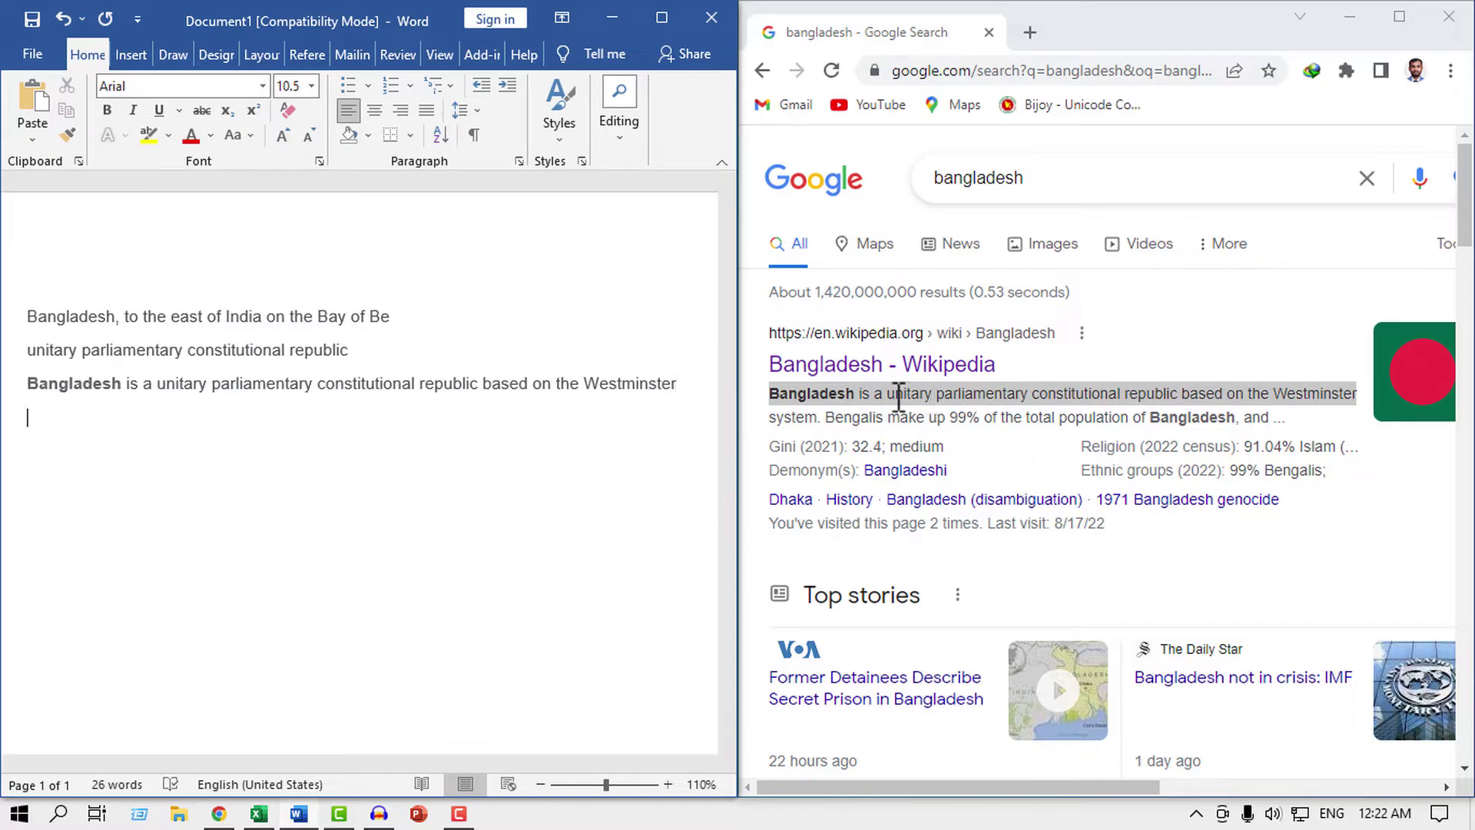
- Transfer the same Wikipedia description line straight from the browser into the document as a fourth line, without using the clipboard
click(1016, 394)
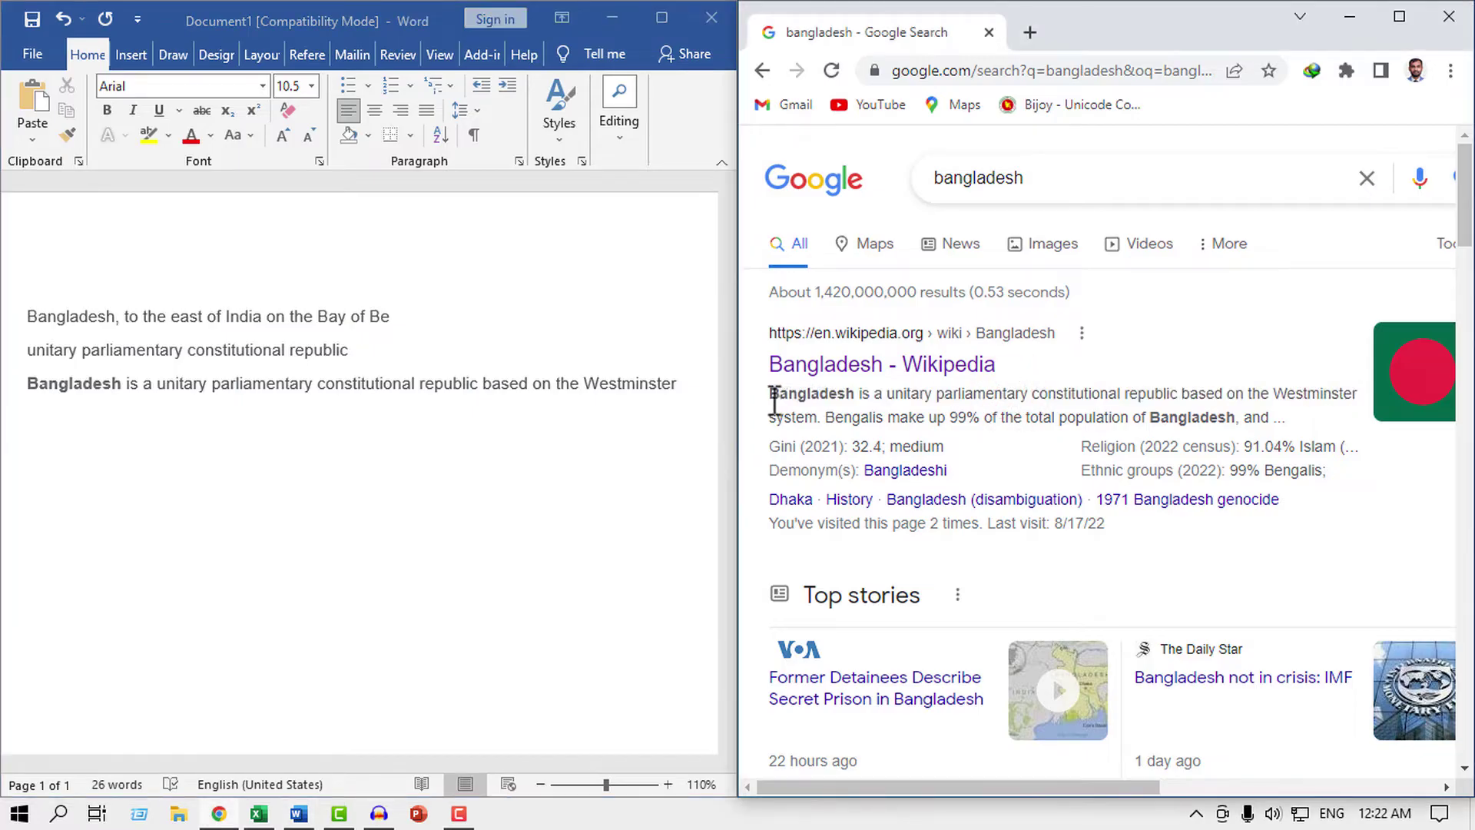
drag(770, 394, 1354, 390)
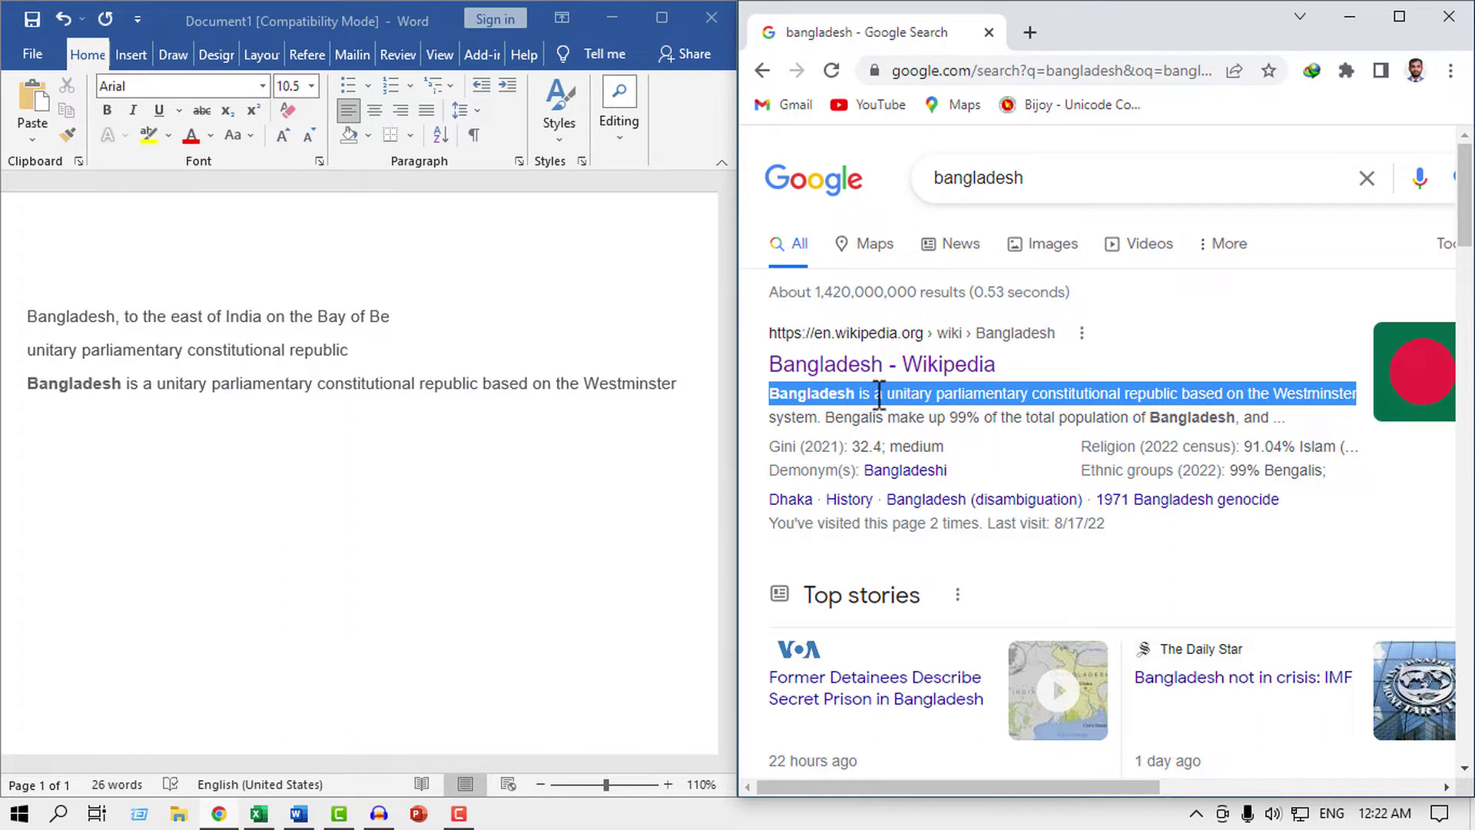
drag(880, 396, 96, 474)
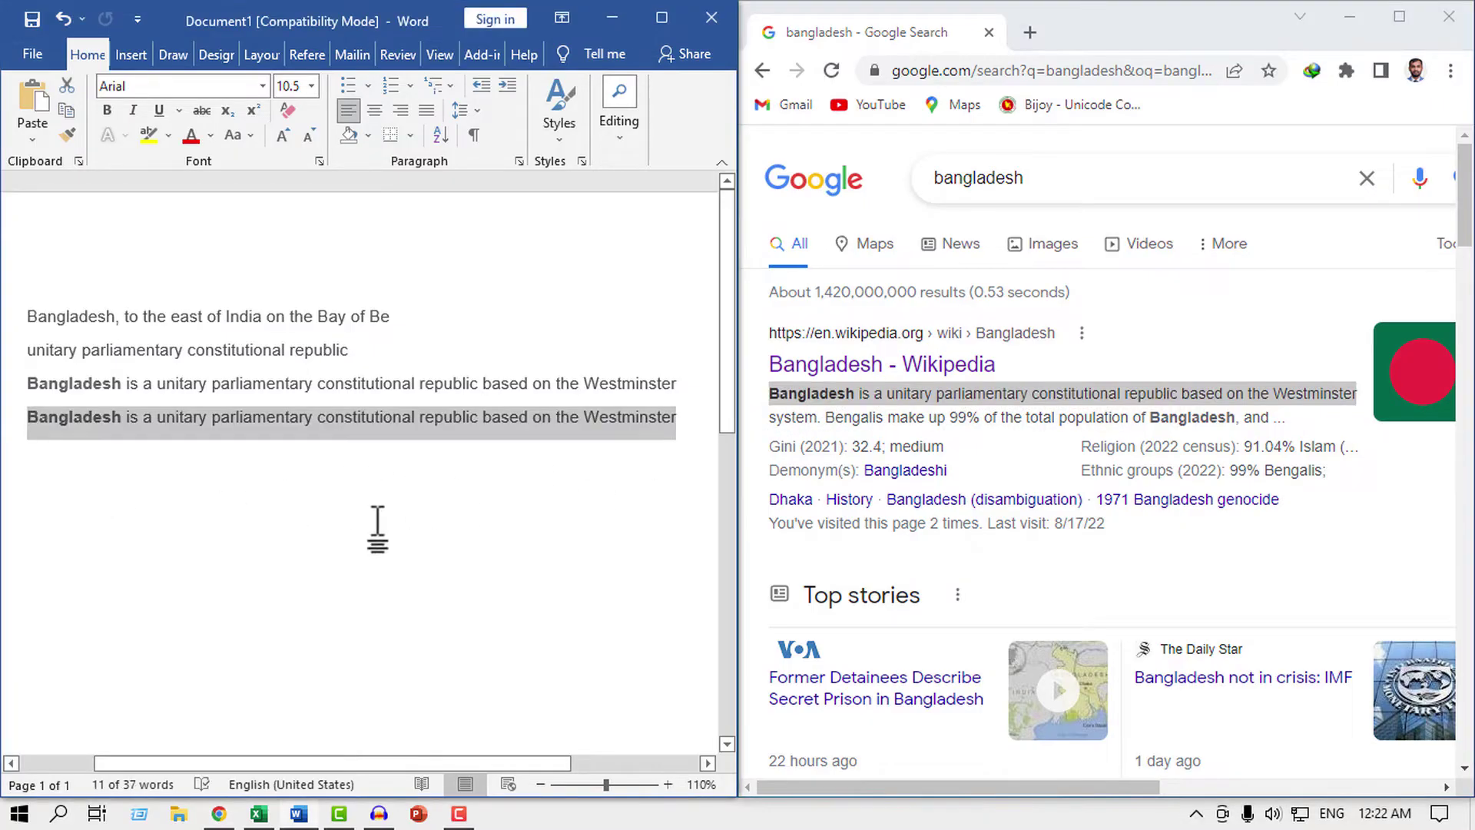
click(292, 487)
- Transfer "POLICY RATE." from the Bangladesh Bank result straight into the document at the start of the fourth line, without using the clipboard
scroll(1017, 576, down, 8)
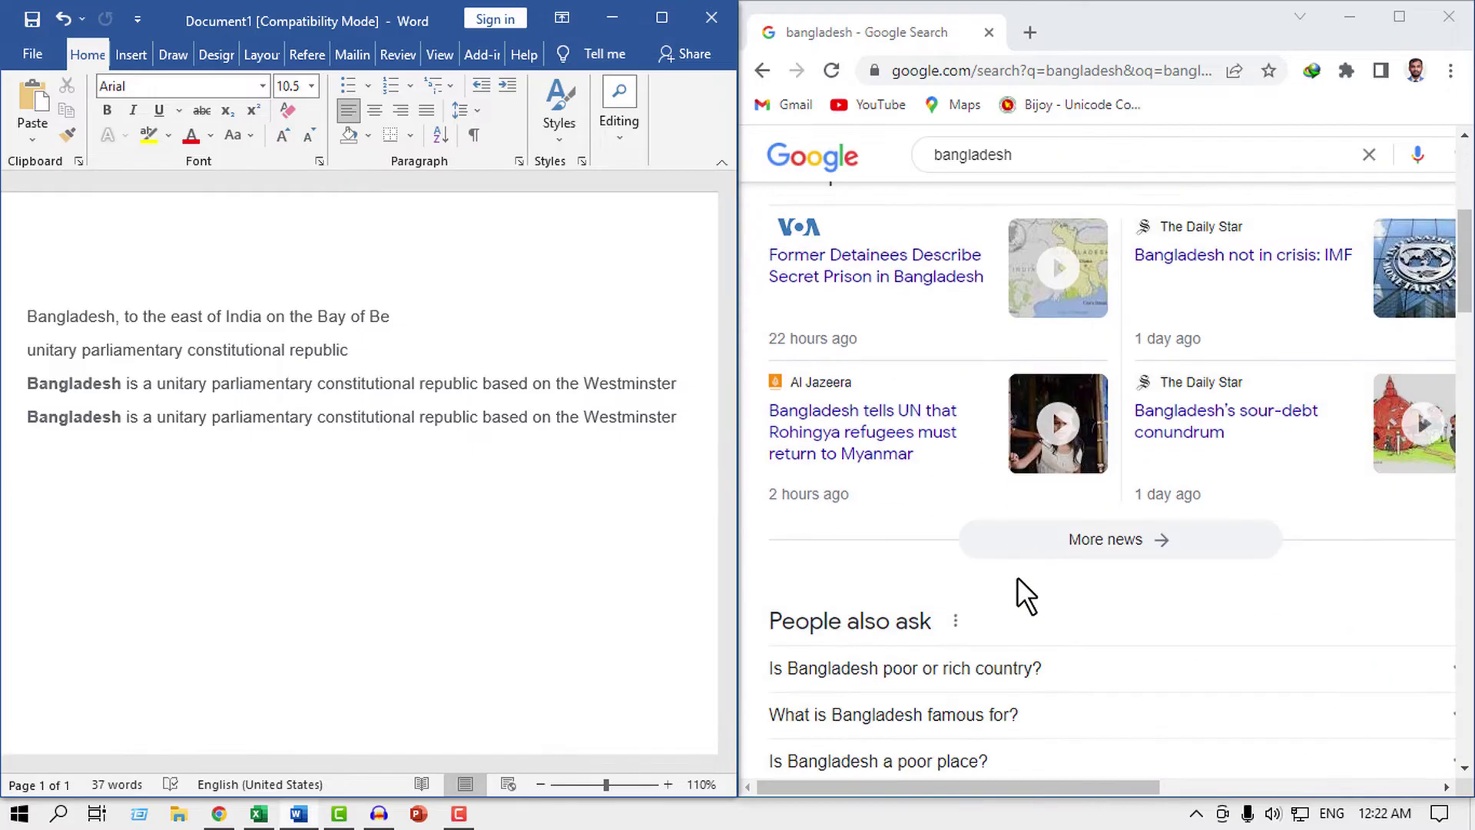
scroll(815, 588, down, 3)
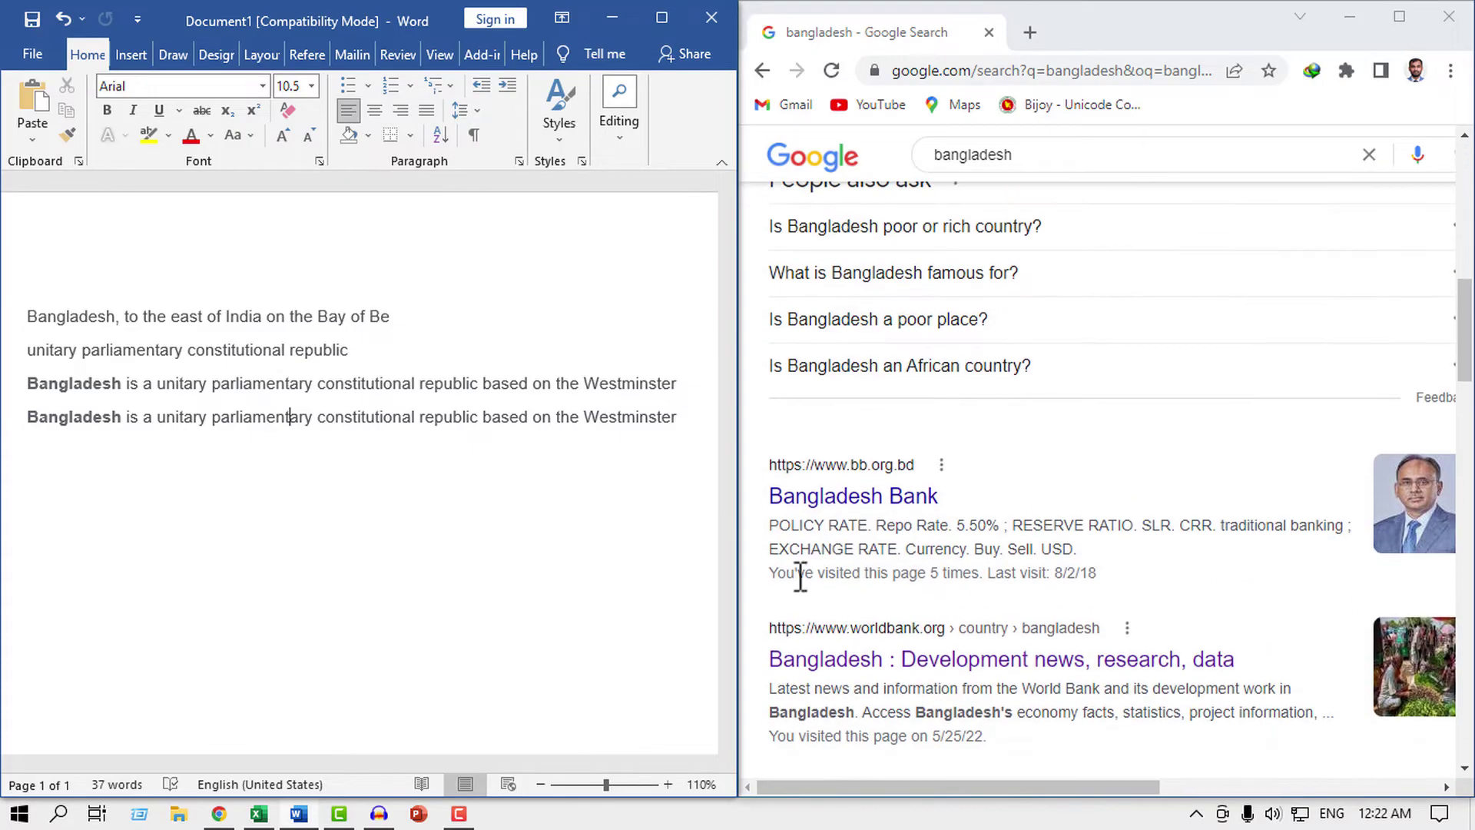
drag(776, 527, 880, 530)
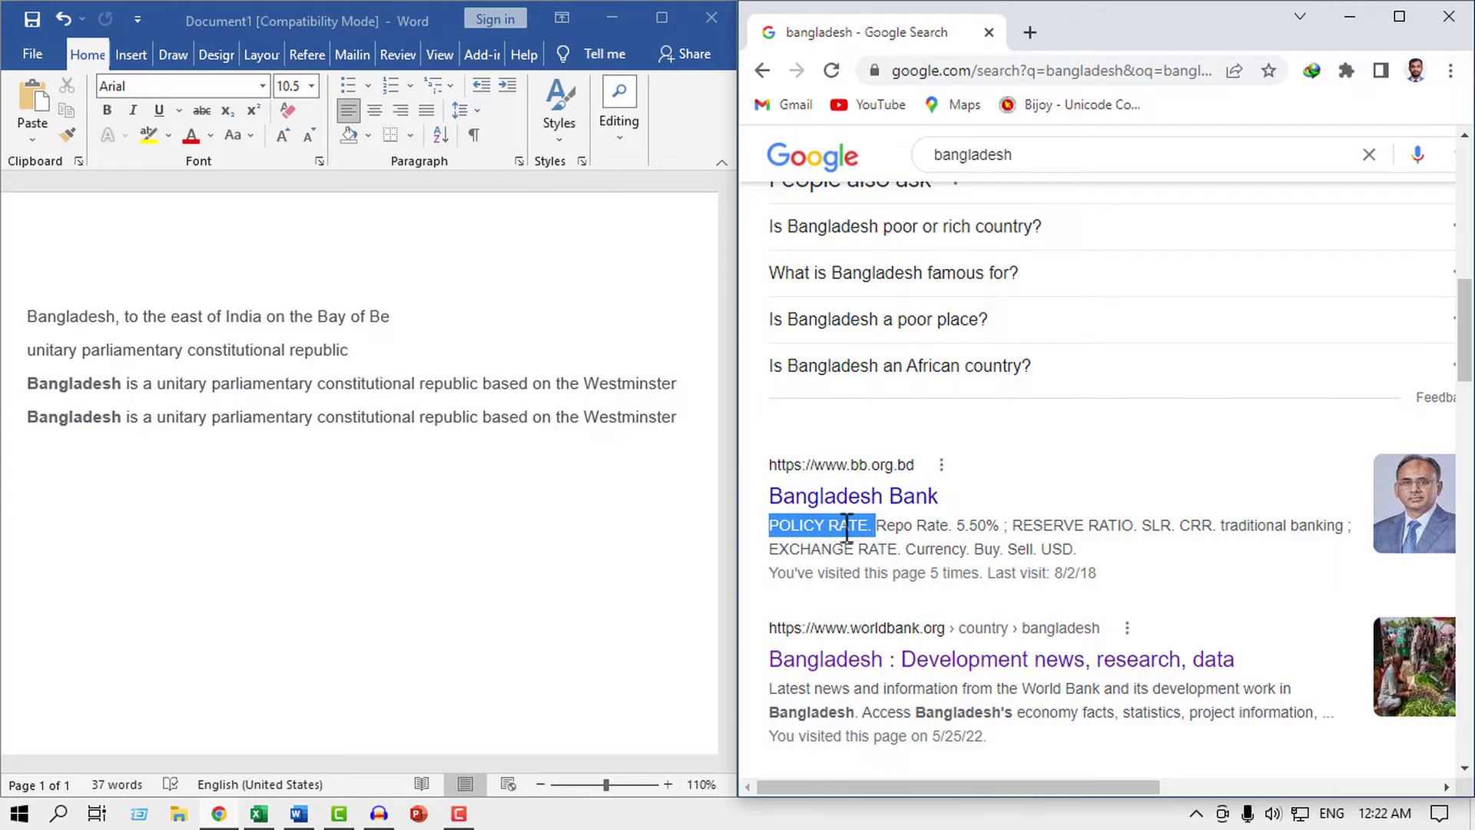
drag(847, 529, 104, 545)
drag(77, 489, 77, 488)
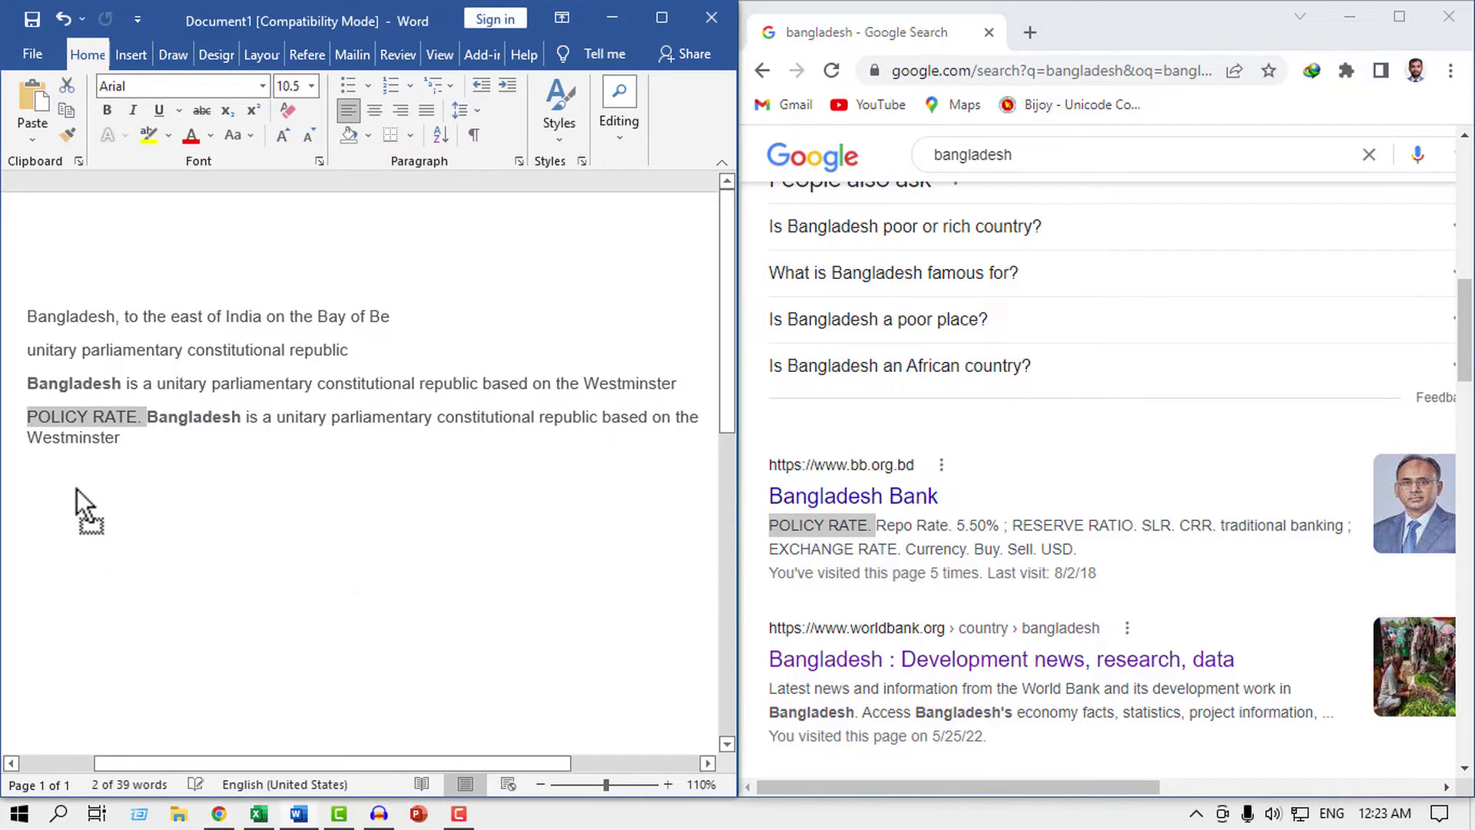
click(117, 431)
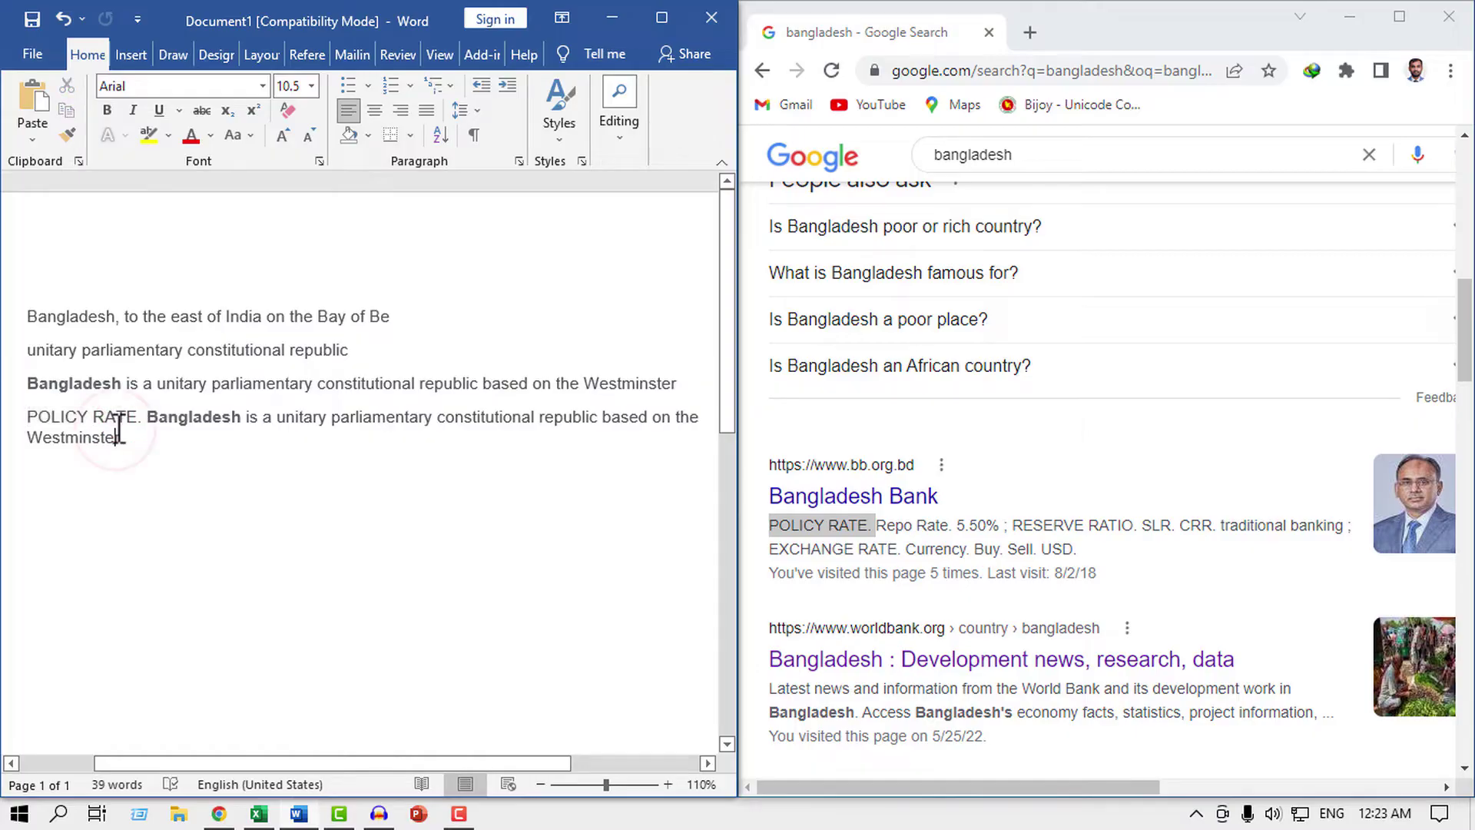
drag(138, 424, 27, 384)
- Snap the Word window to the lower-left quarter of the screen
click(156, 425)
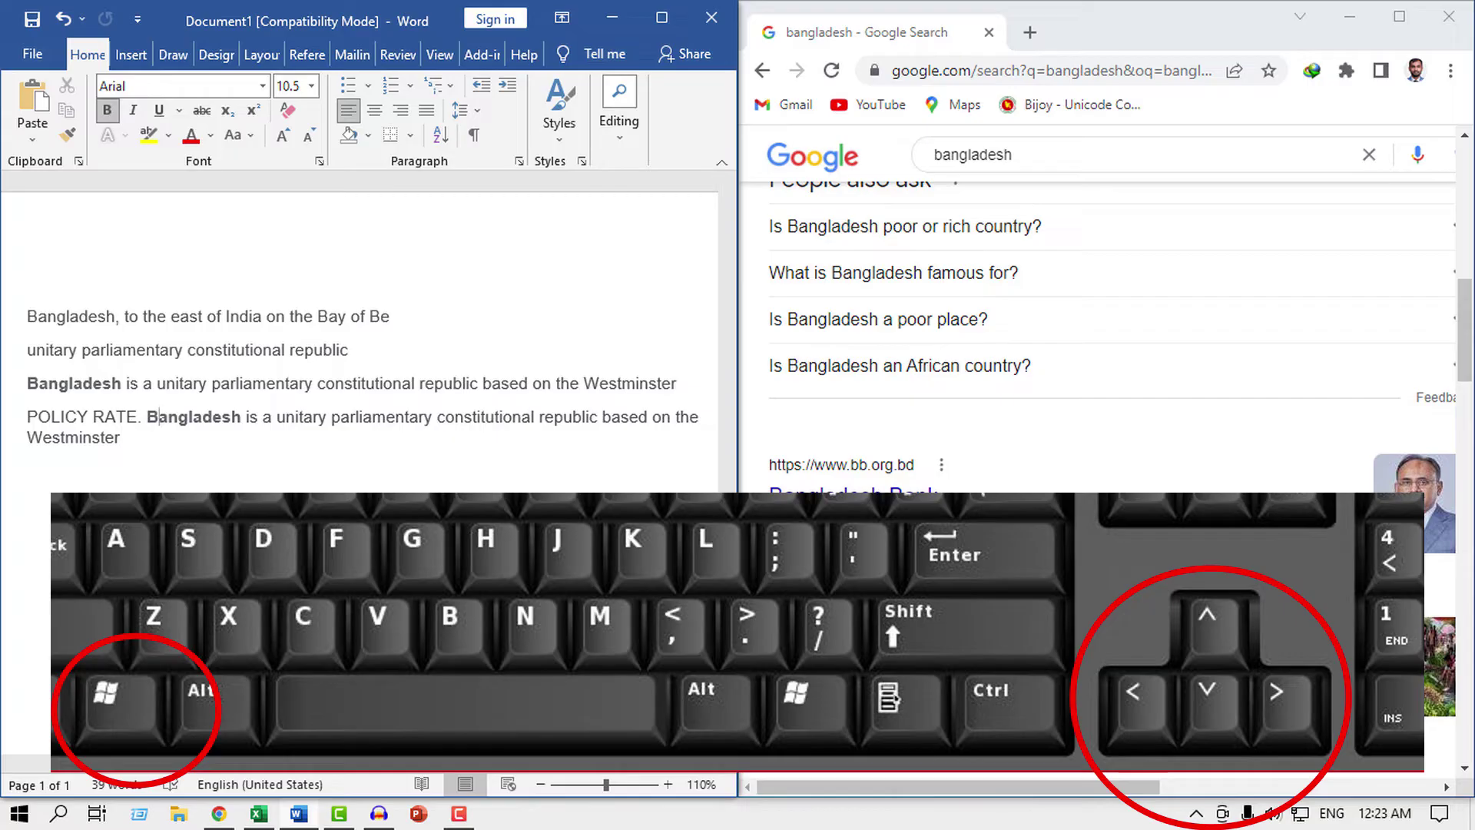
key(super+Down)
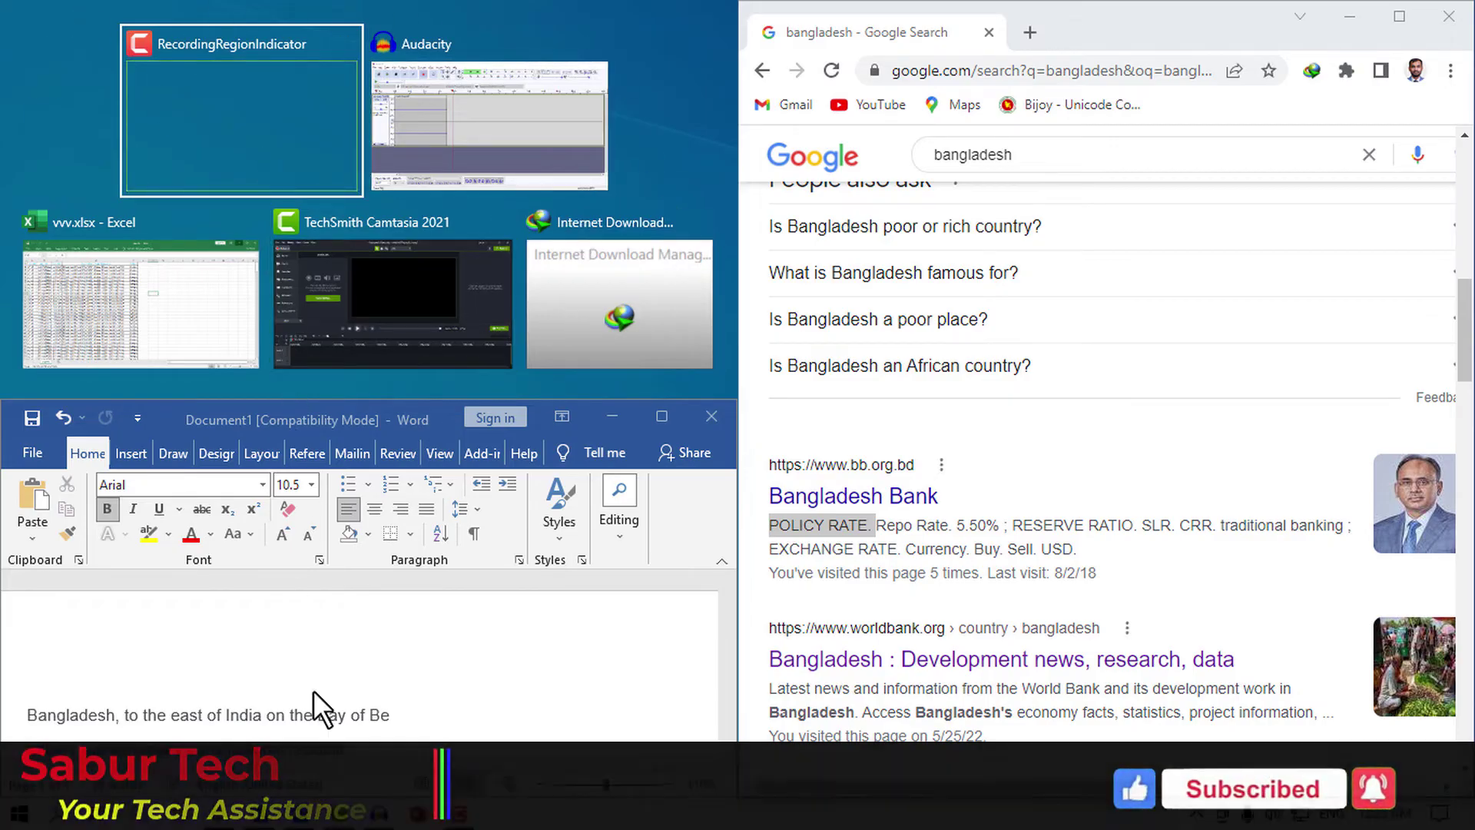
- Switch to the vvv.xlsx workbook in Excel and snap its window to the upper-left quarter of the screen, above Word
click(262, 816)
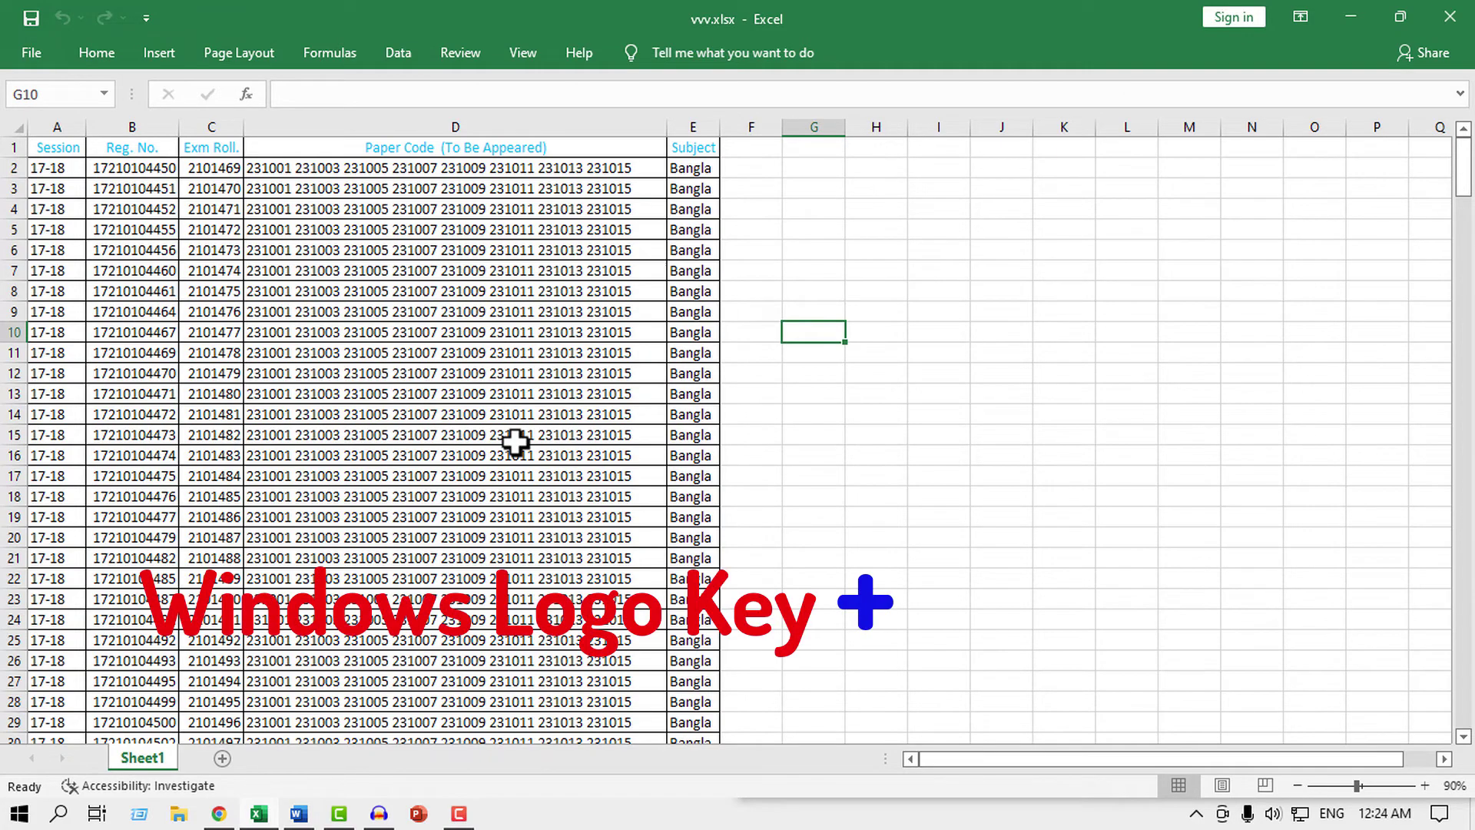
key(super+Left)
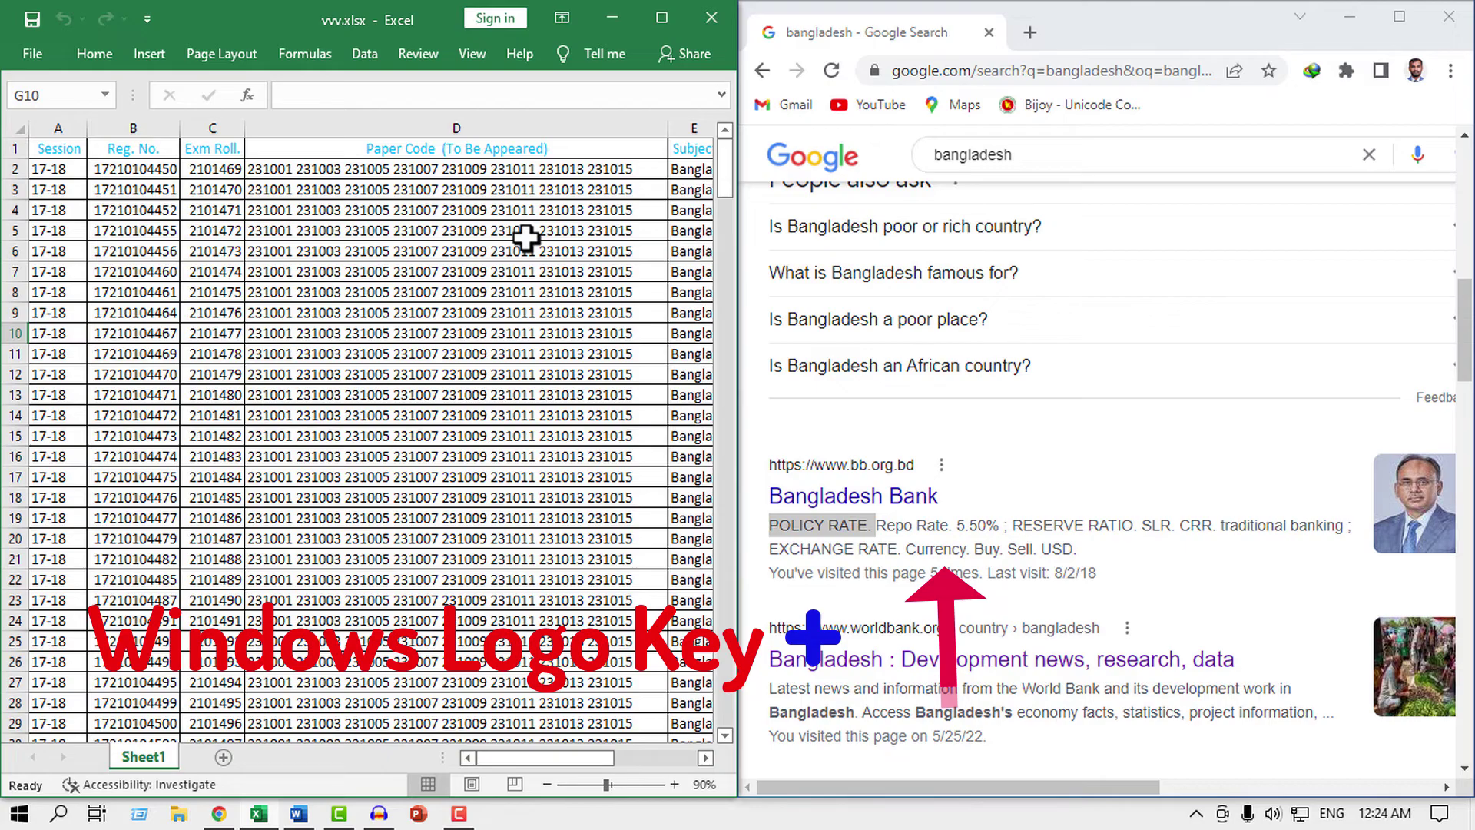
key(super+Up)
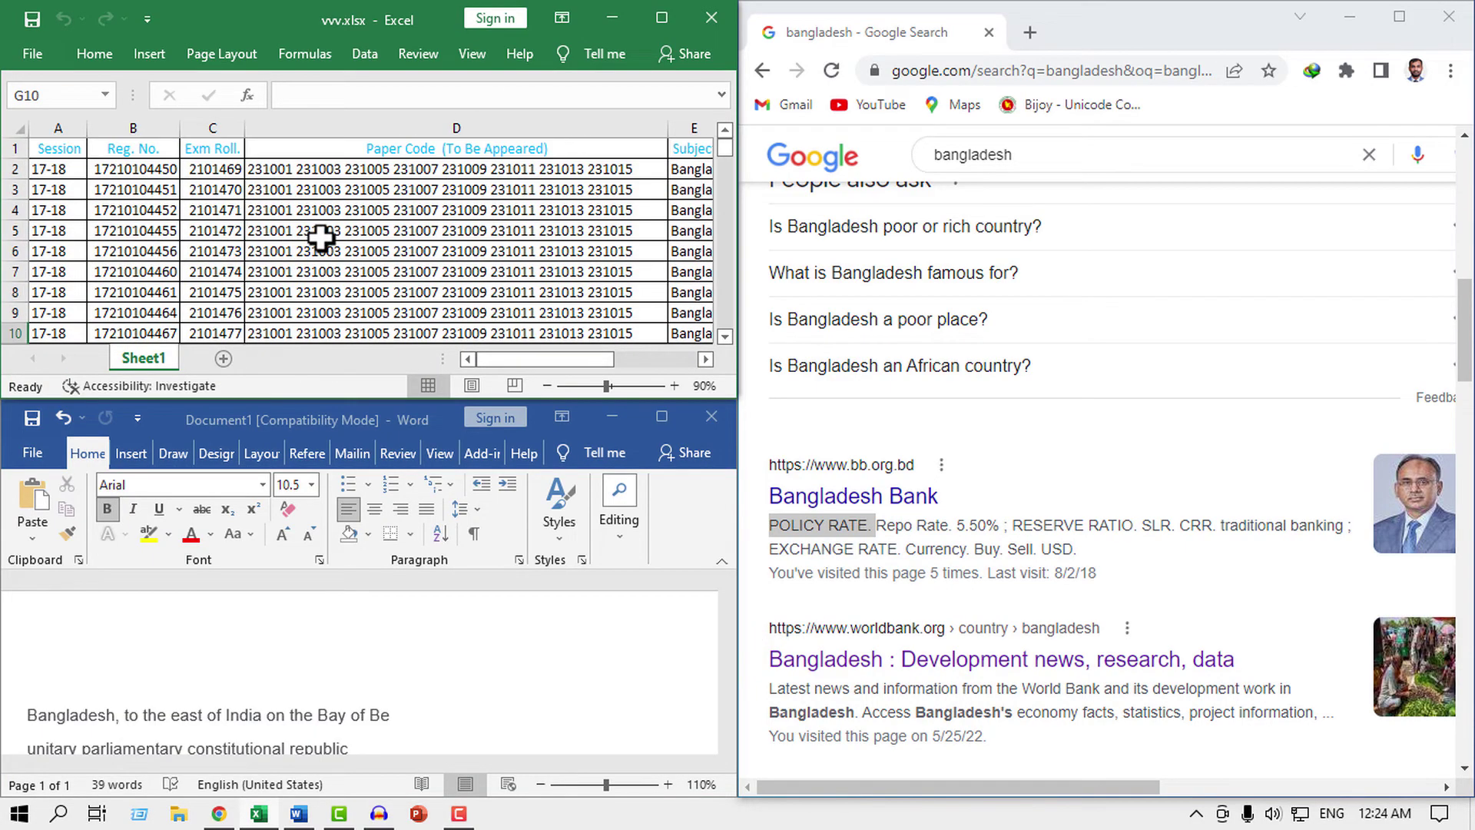
- Transfer "POLICY RATE." from the Bangladesh Bank result straight into cell B8 of the vvv.xlsx worksheet, without using the clipboard
scroll(322, 240, down, 1)
scroll(324, 242, down, 5)
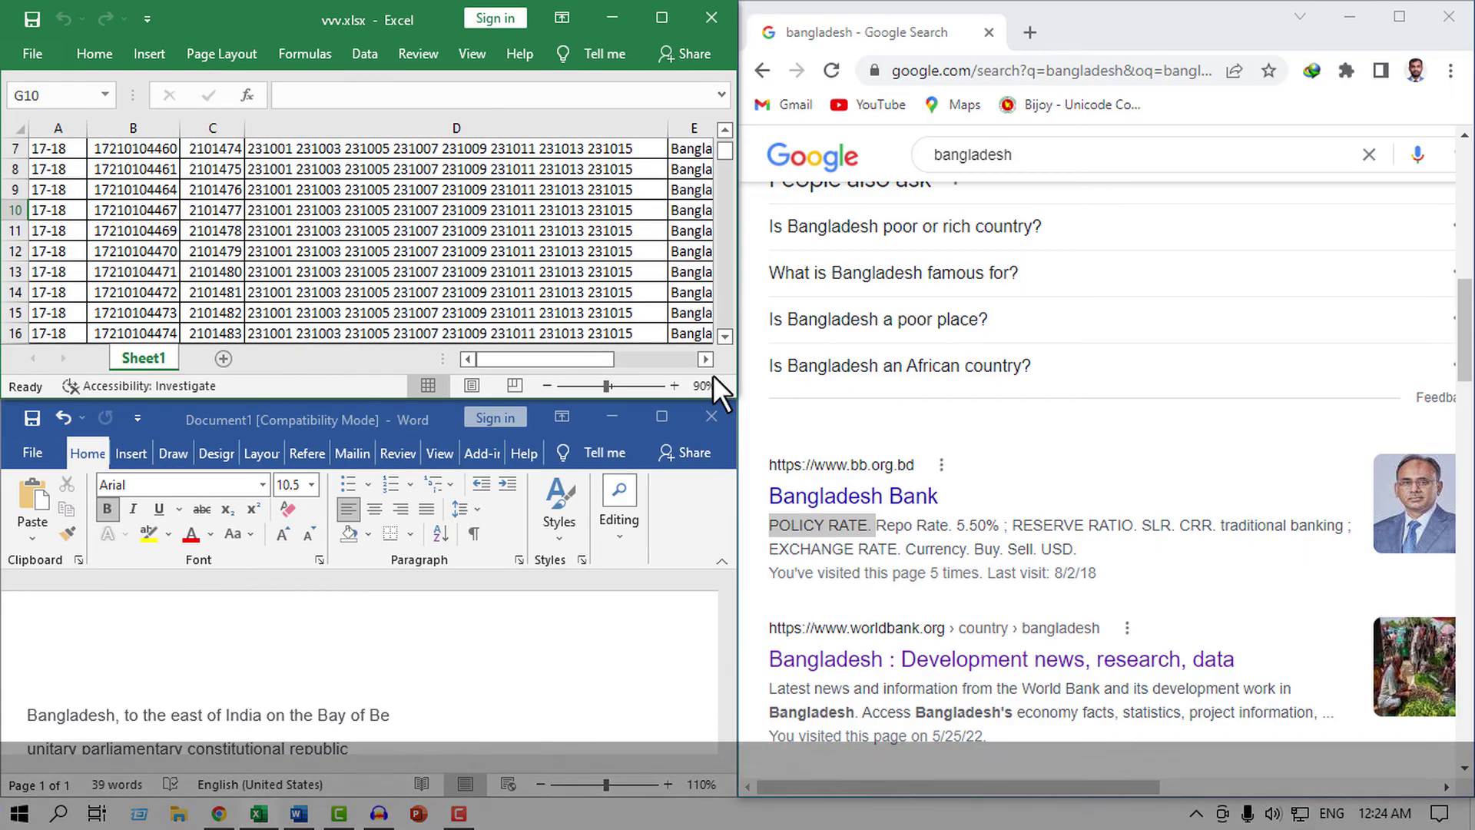
drag(875, 525, 771, 523)
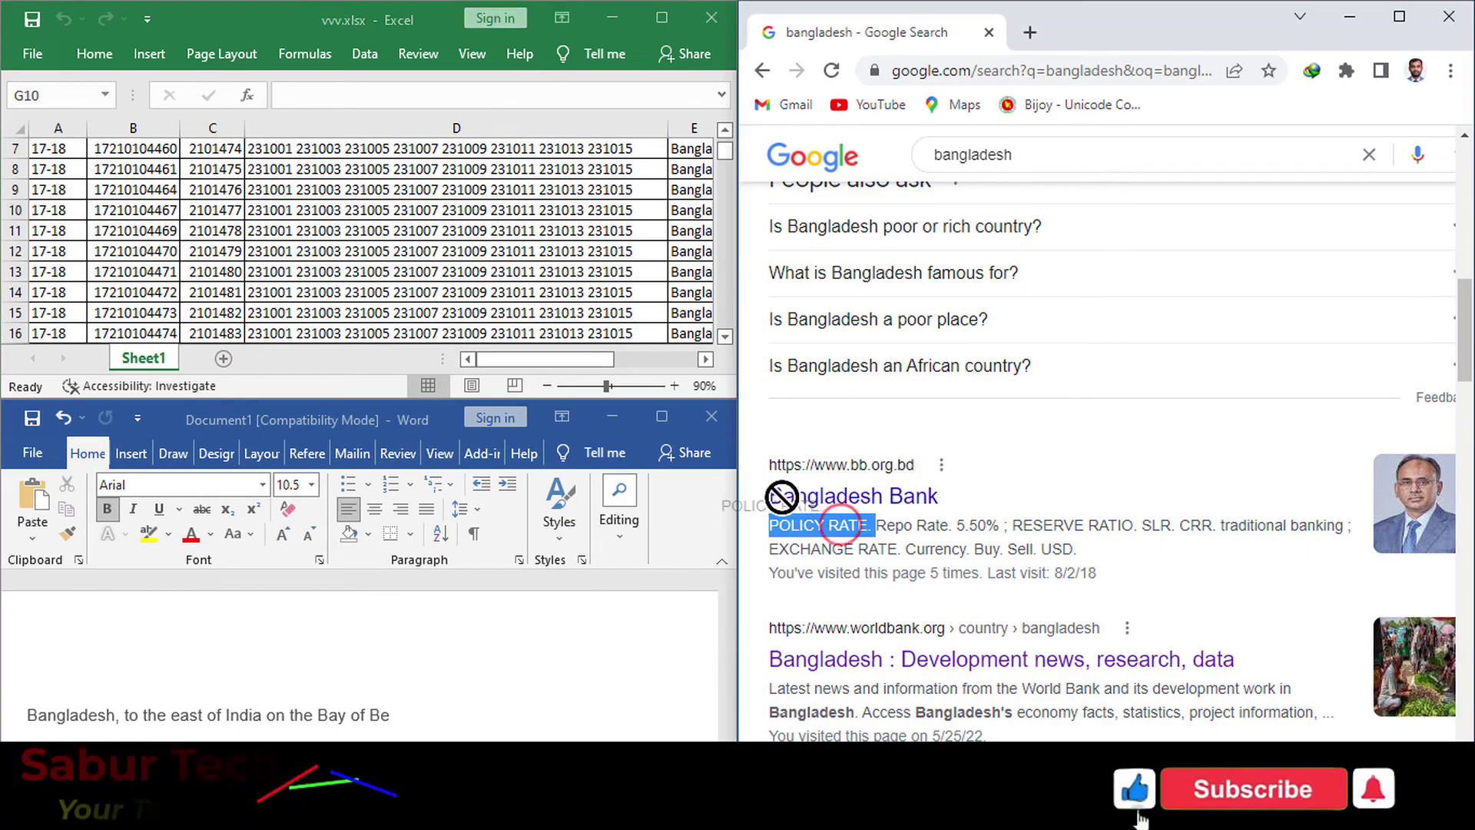
drag(257, 151, 135, 164)
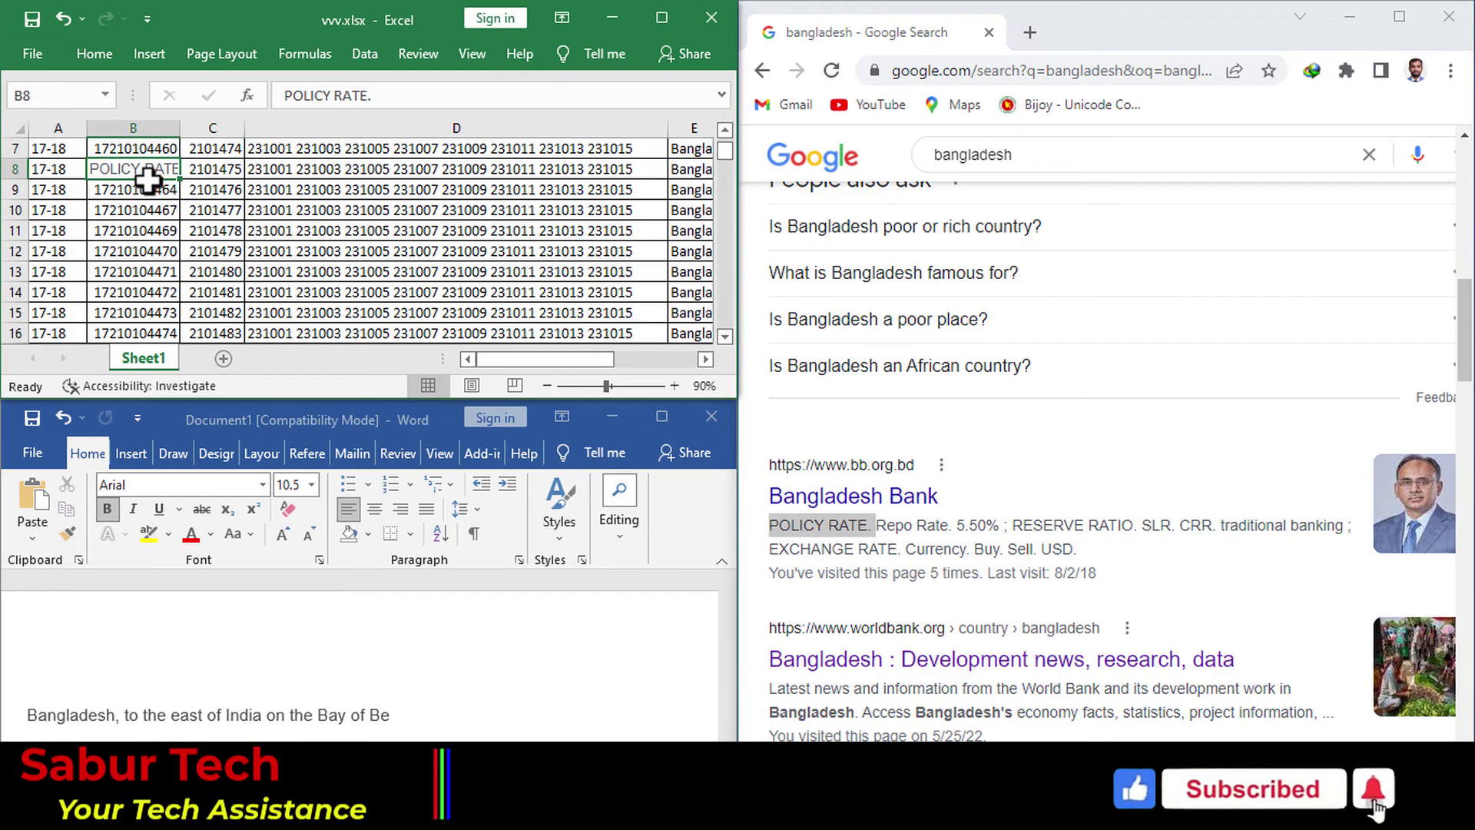